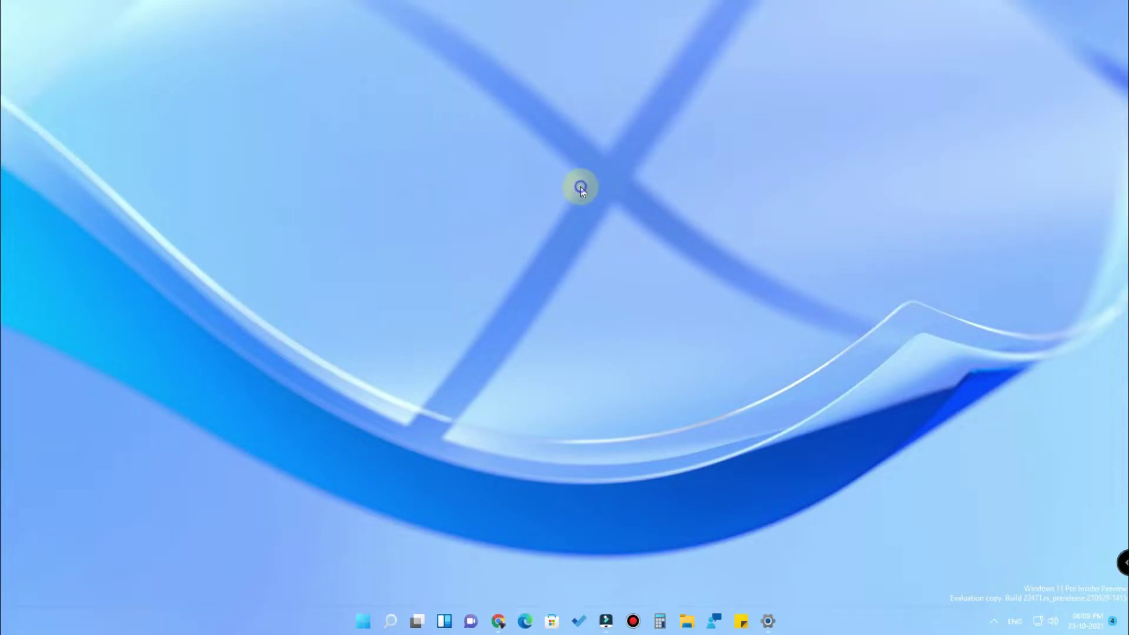
- Refresh the desktop three times from its context menu
right_click(580, 190)
left_click(610, 223)
right_click(493, 367)
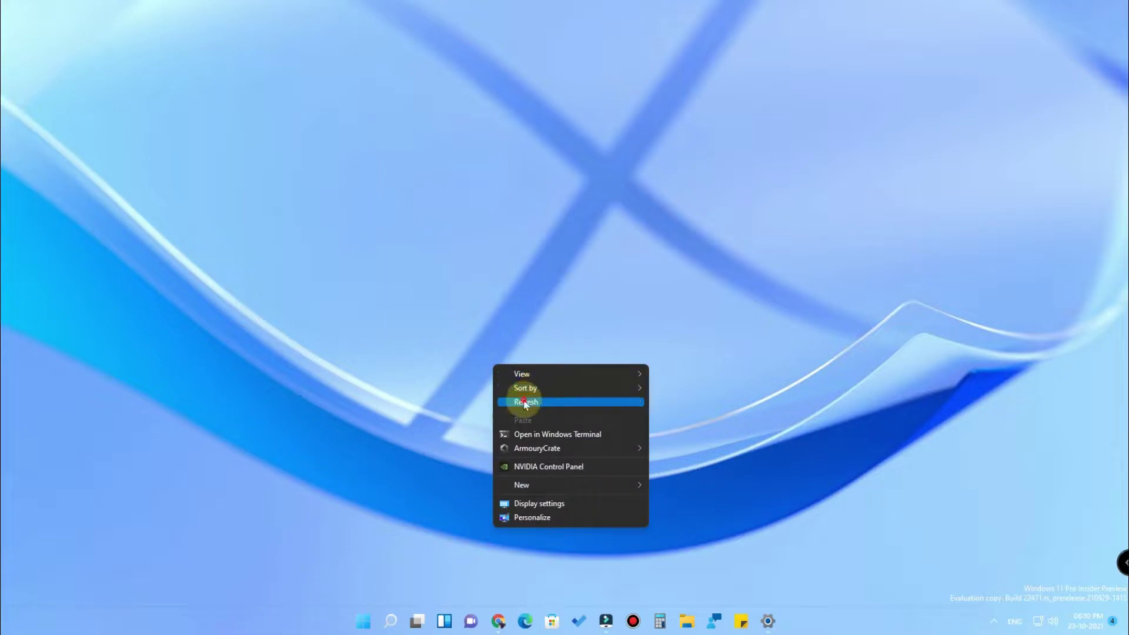
left_click(522, 398)
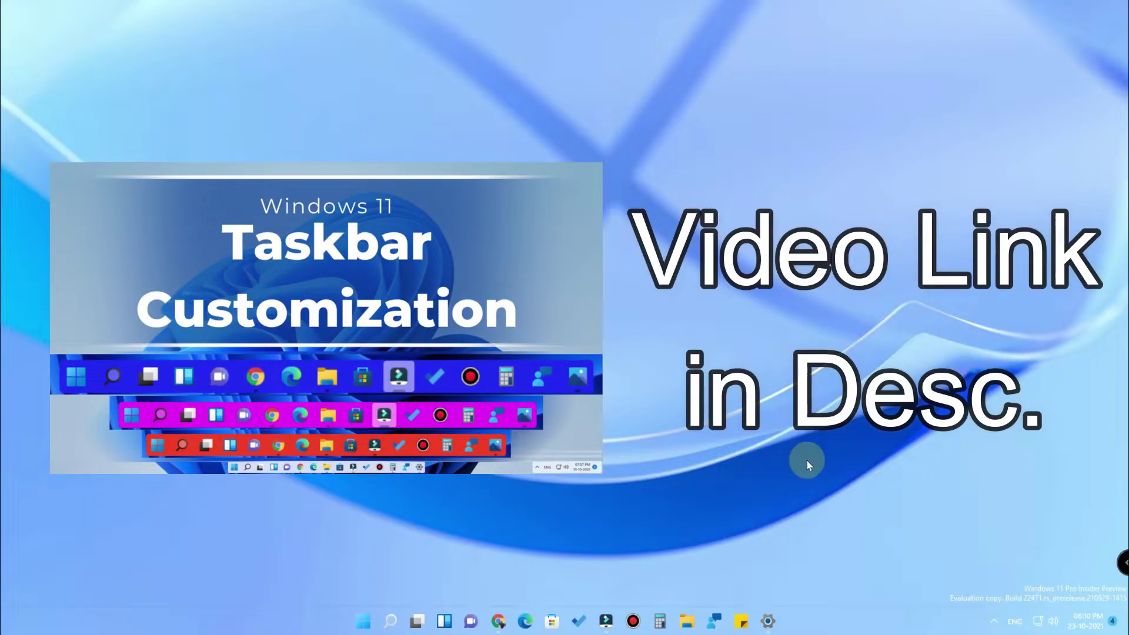
right_click(768, 370)
left_click(789, 407)
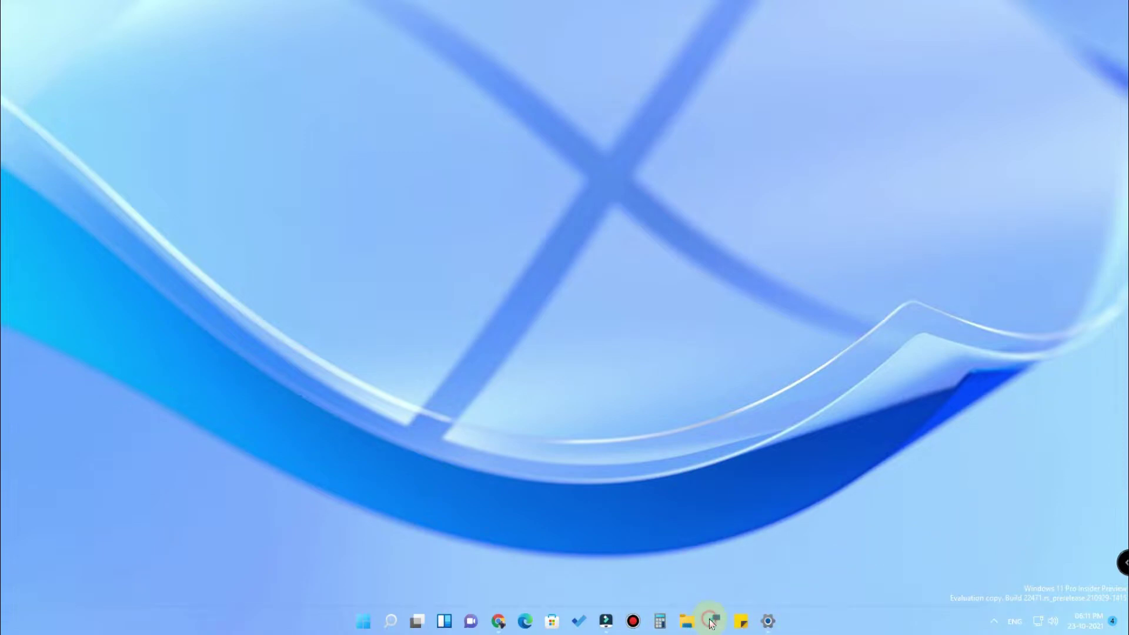
- Open and close Feedback Hub, then refresh the desktop twice more
left_click(714, 621)
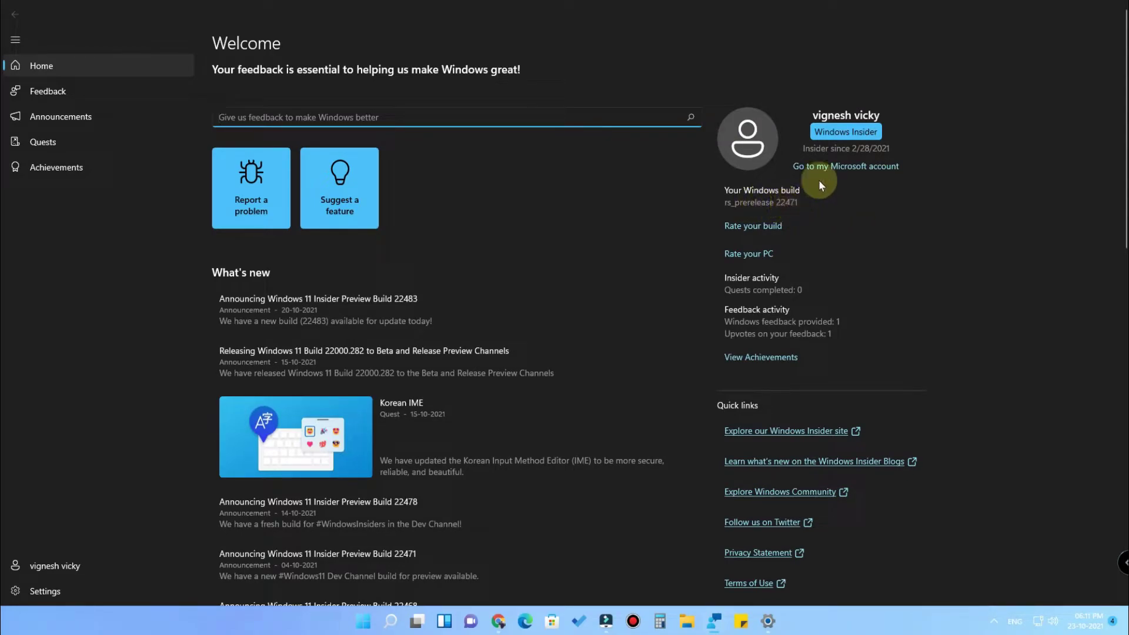
left_click(1110, 4)
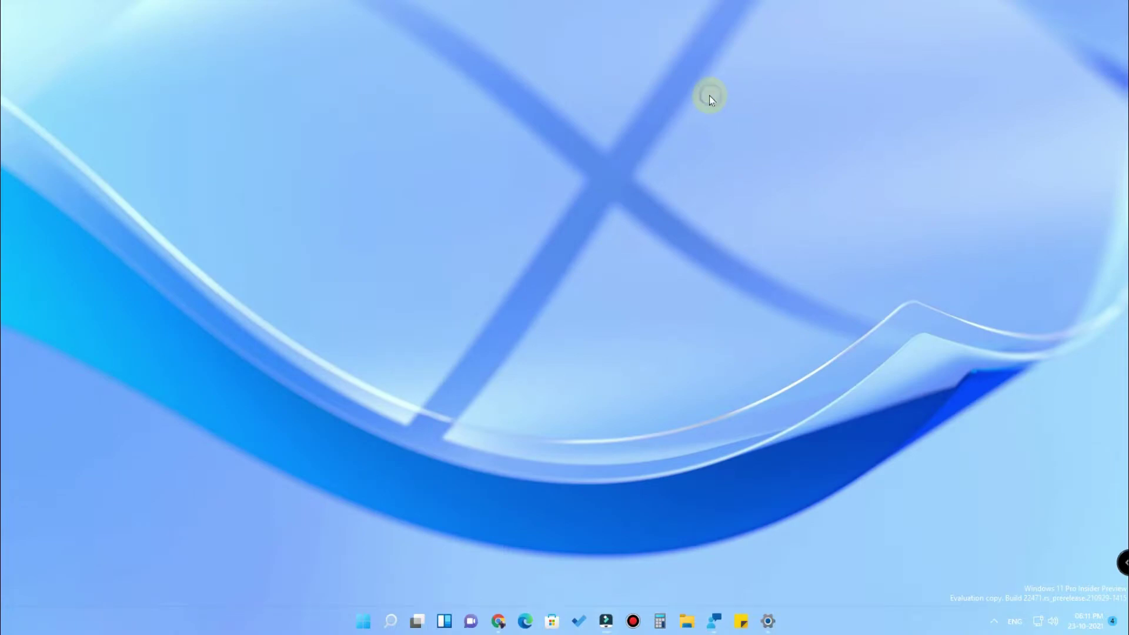
right_click(709, 95)
left_click(761, 135)
right_click(774, 120)
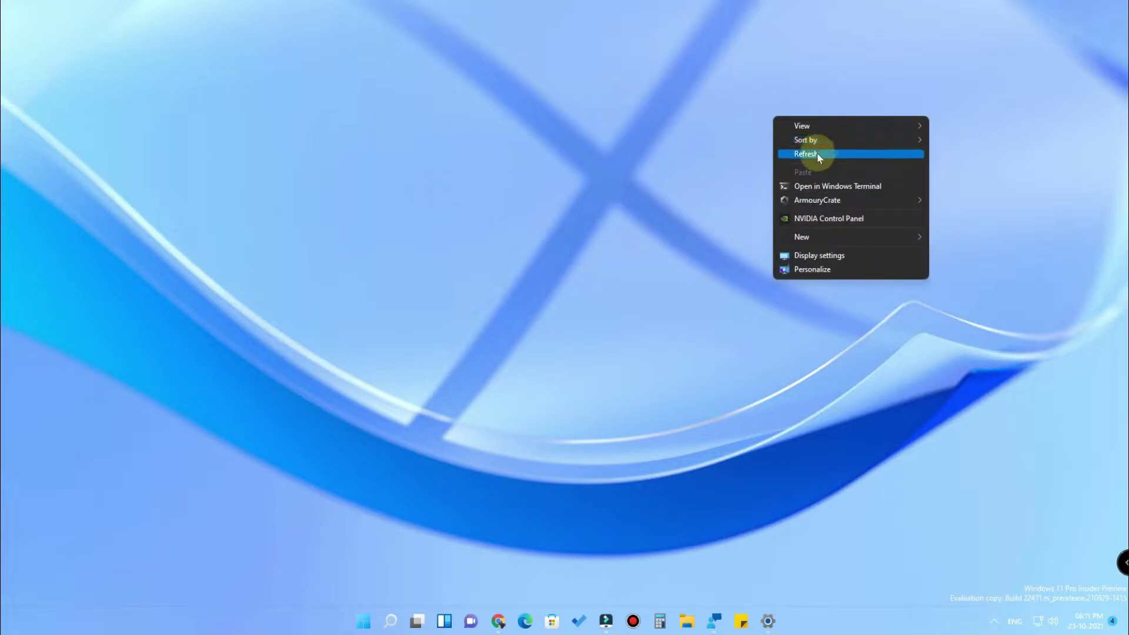
left_click(780, 150)
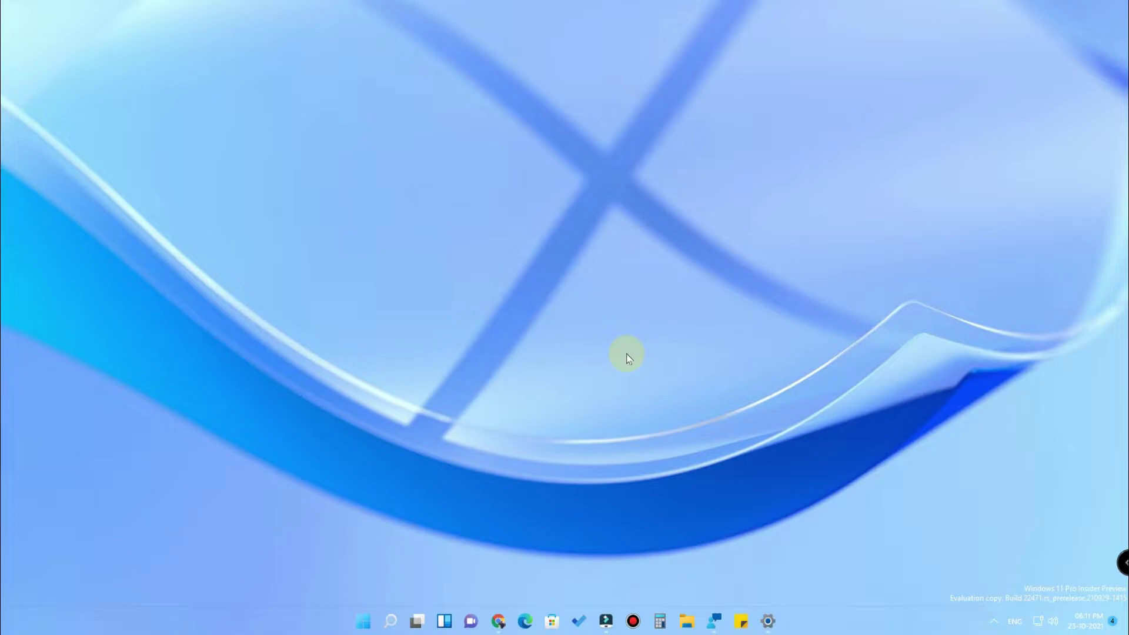
- Launch regedit from Run, then select Settings under HKCU\...\Explorer\StuckRects3
key("super+r")
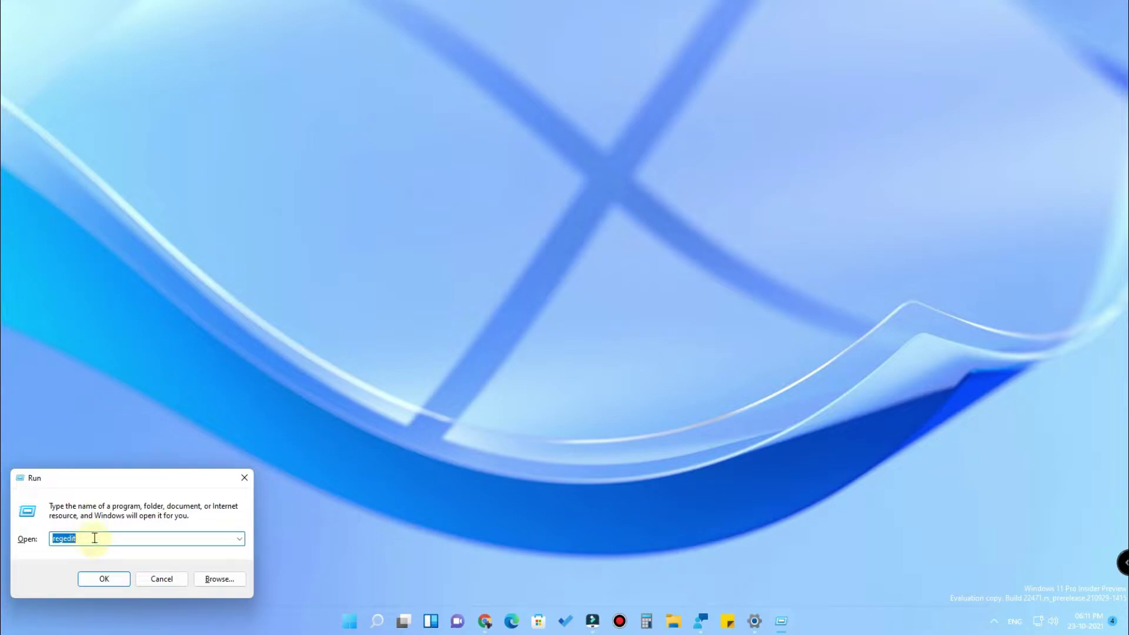
left_click(95, 577)
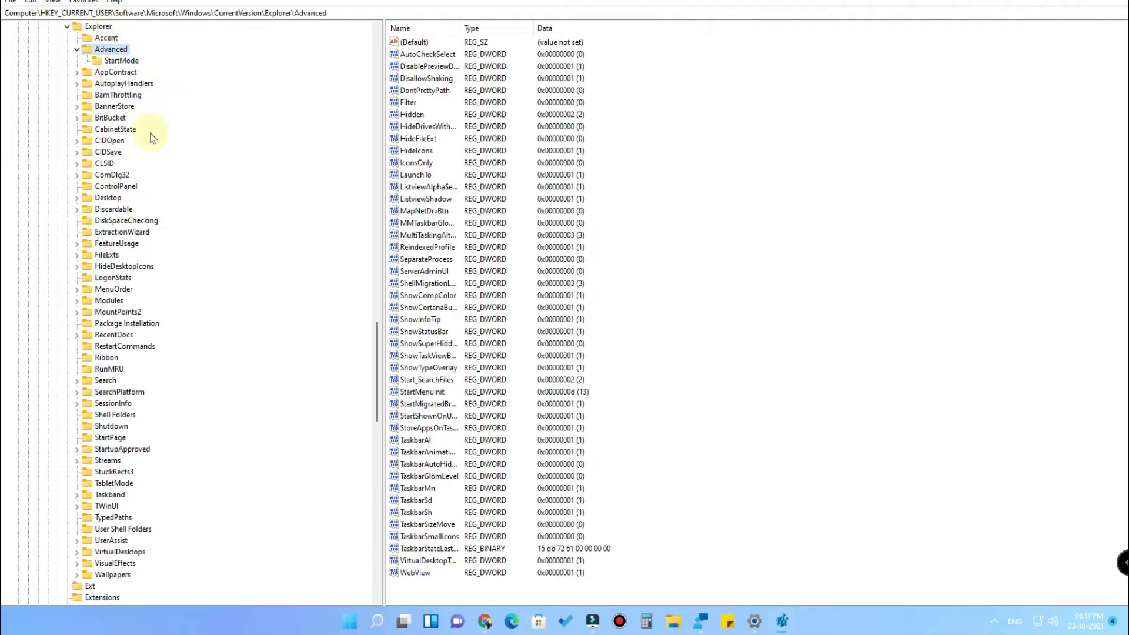
key("Left")
key("Left")
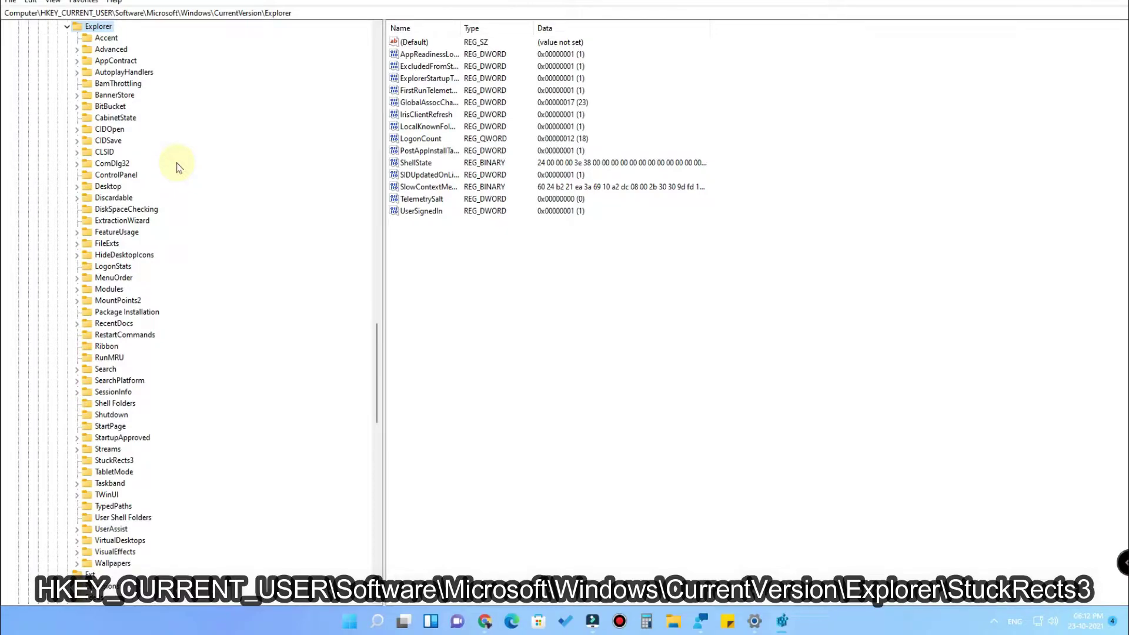
scroll(117, 106, "up", 1)
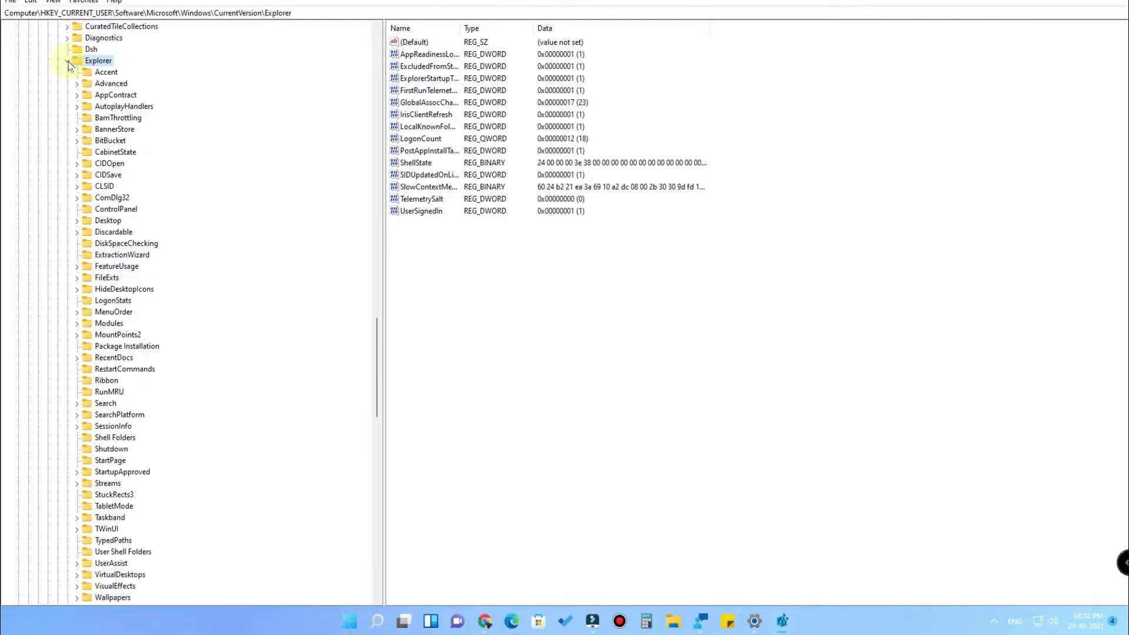
left_click(67, 61)
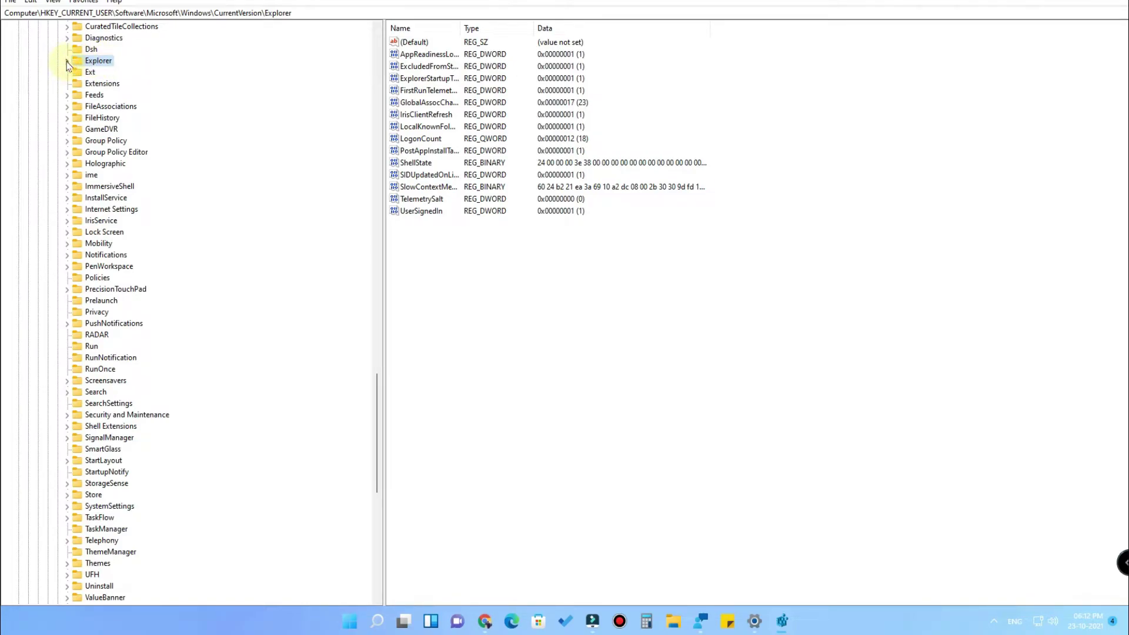
left_click(67, 61)
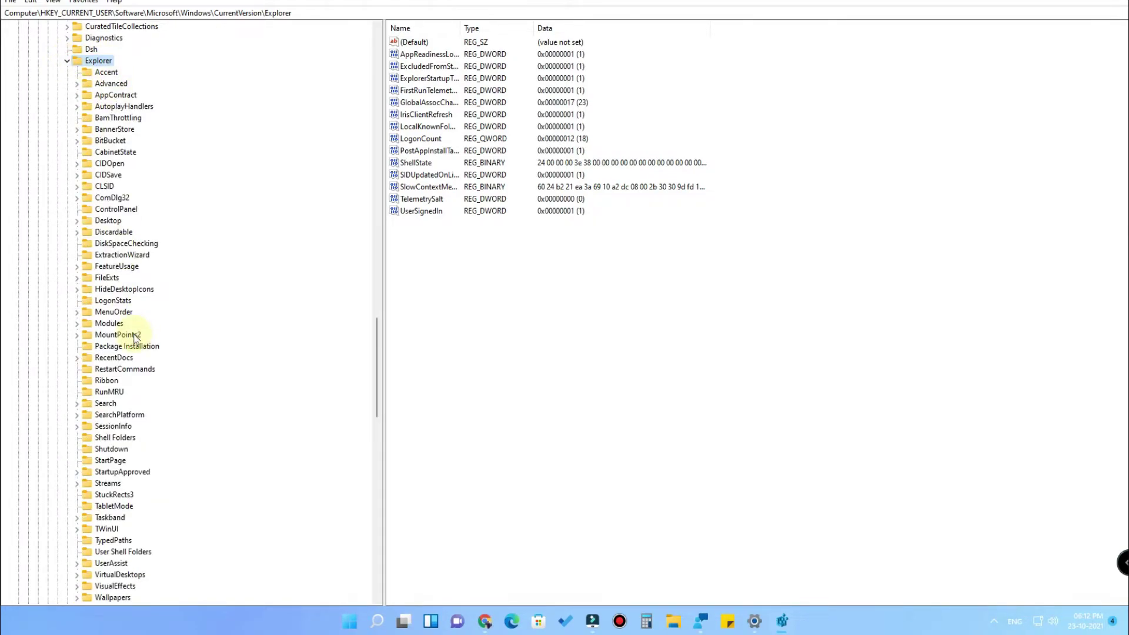
scroll(134, 339, "down", 4)
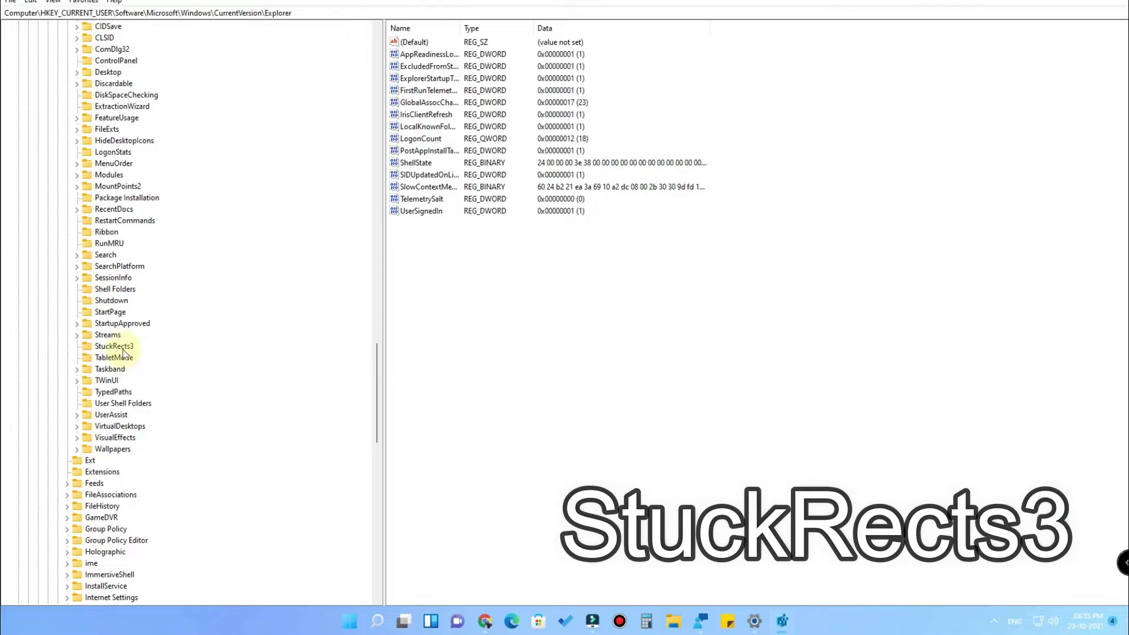
left_click(121, 347)
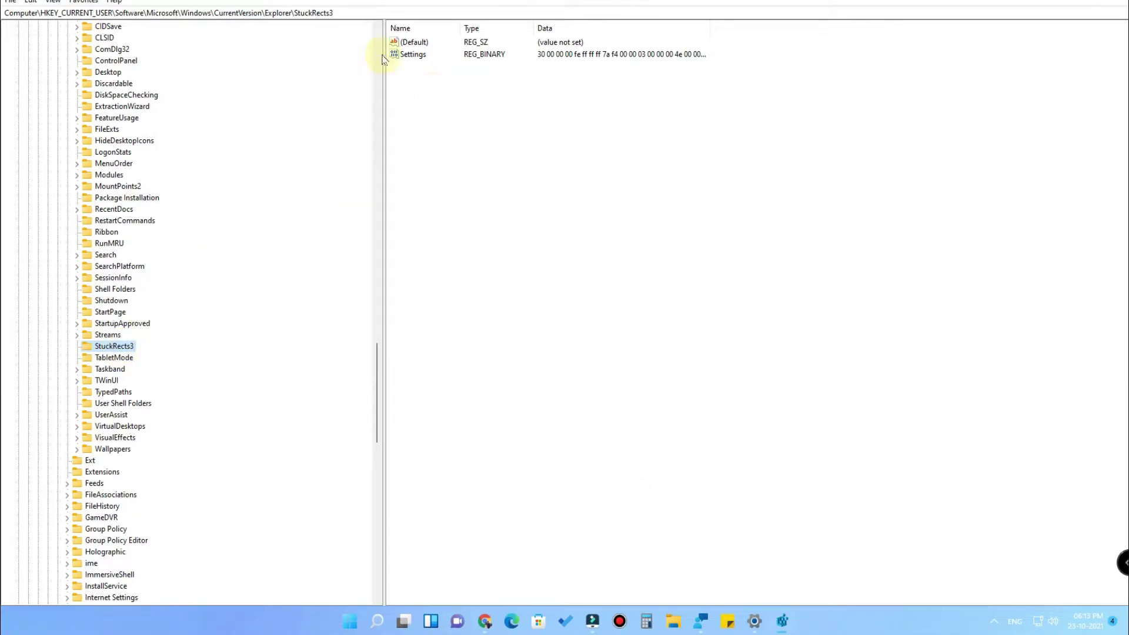
left_click(419, 56)
- In the Settings binary value, change byte 03 in row 00000008 to 01 and save
double_click(421, 56)
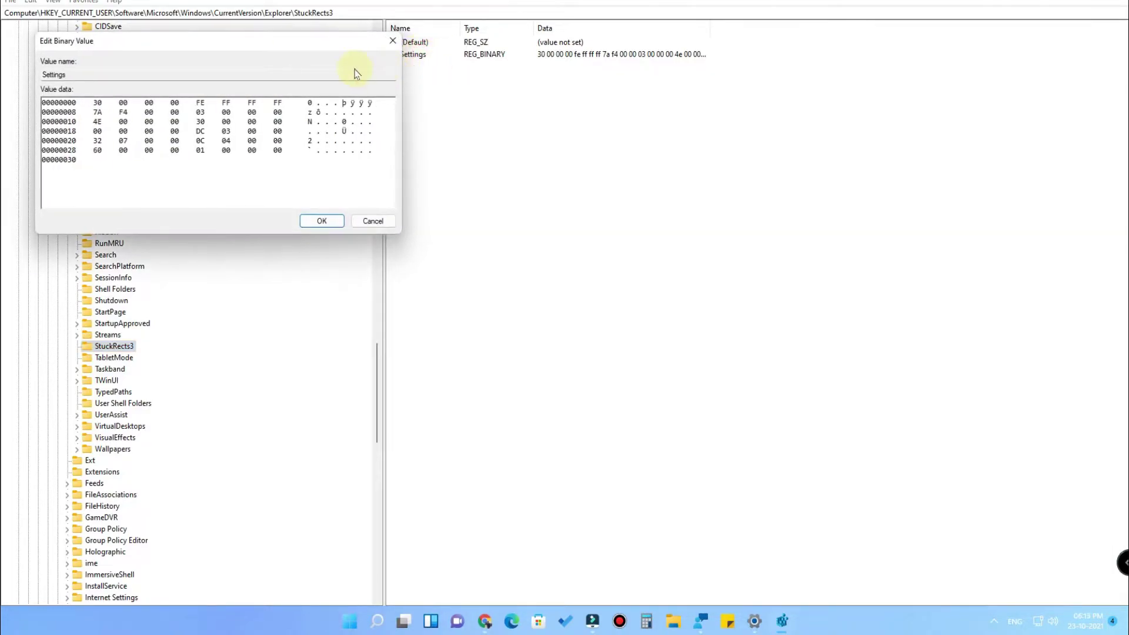
left_click_drag(251, 42, 347, 67)
left_click_drag(477, 74, 708, 147)
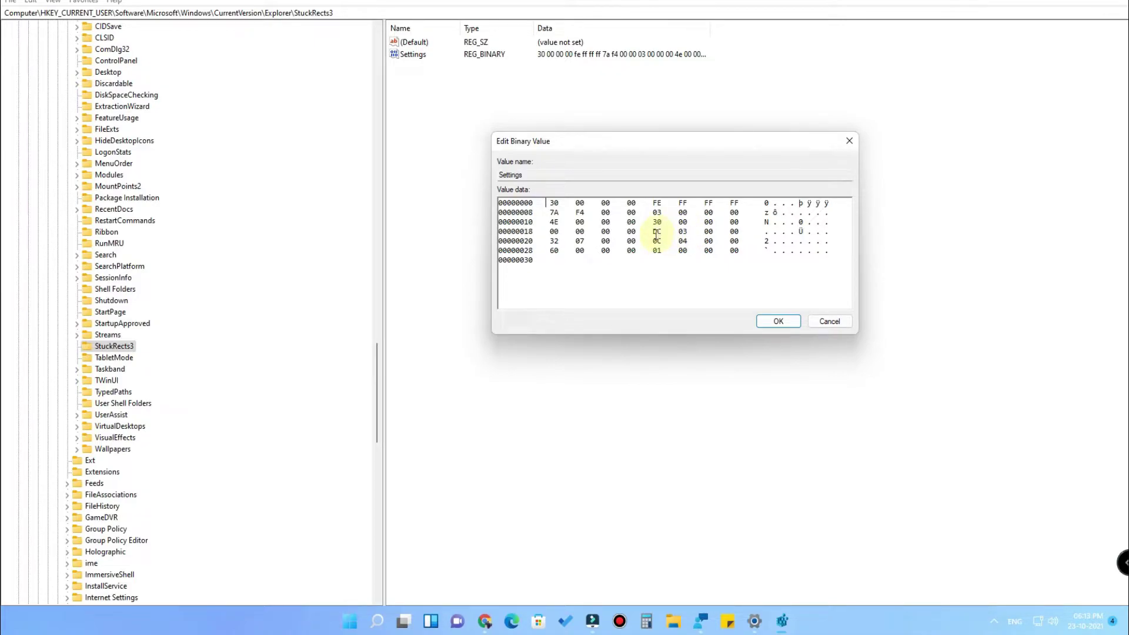
left_click(654, 212)
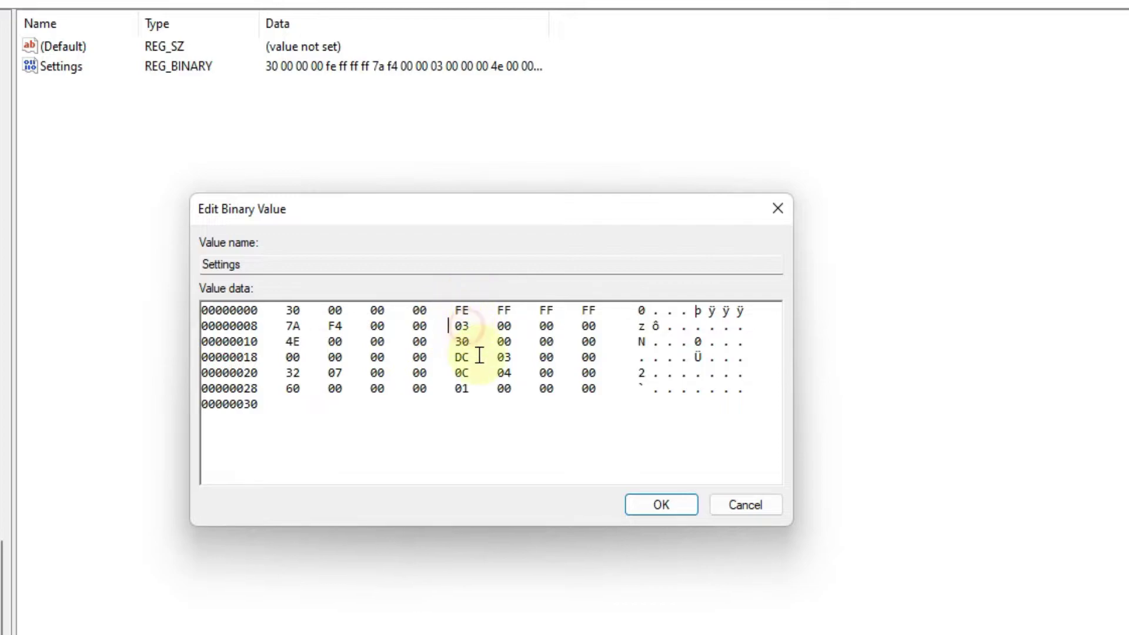
key("Right")
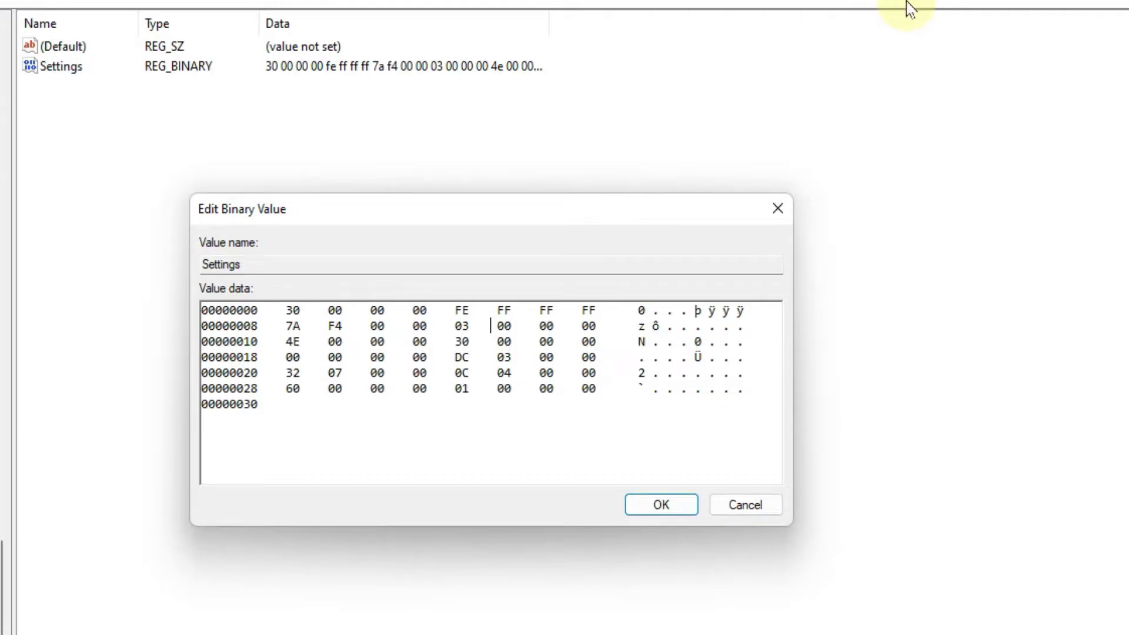
key("BackSpace")
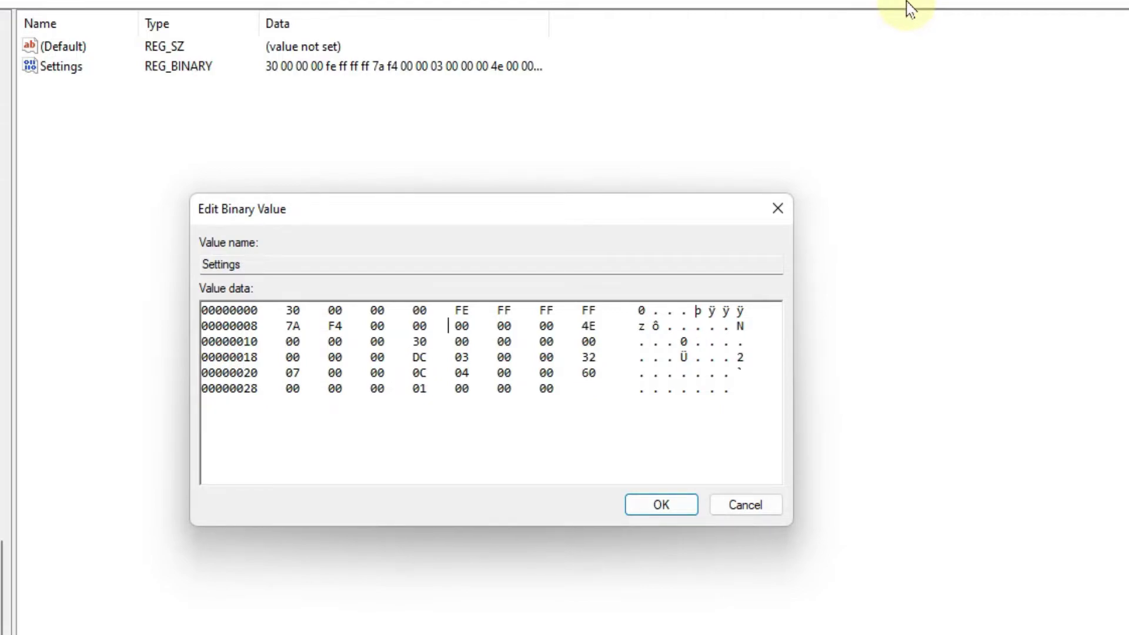
type("01 0")
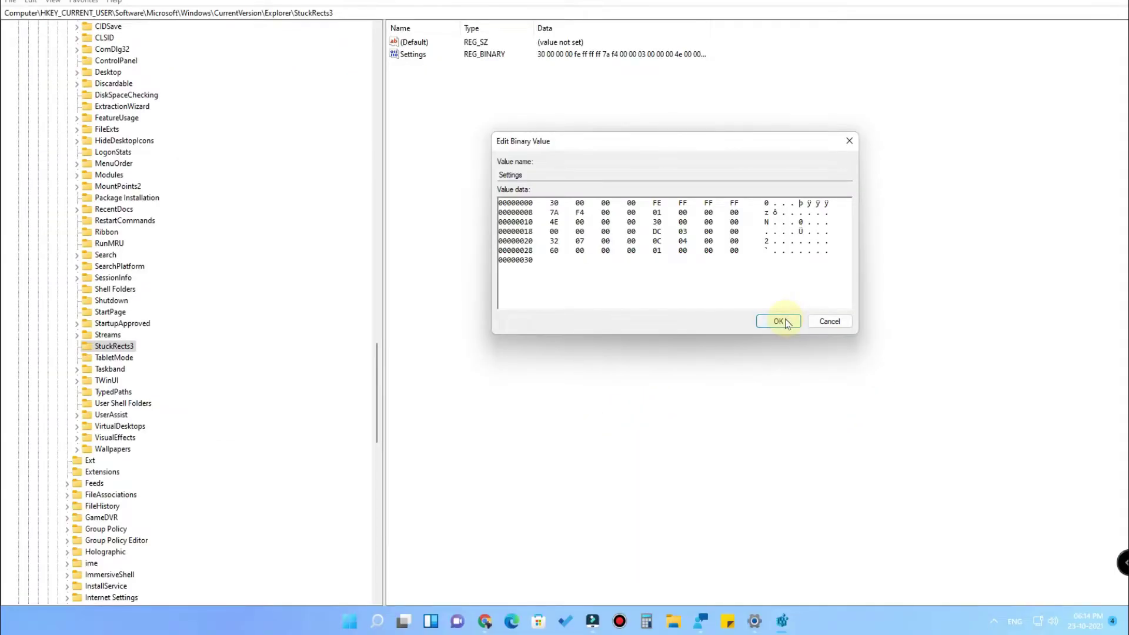
left_click(779, 322)
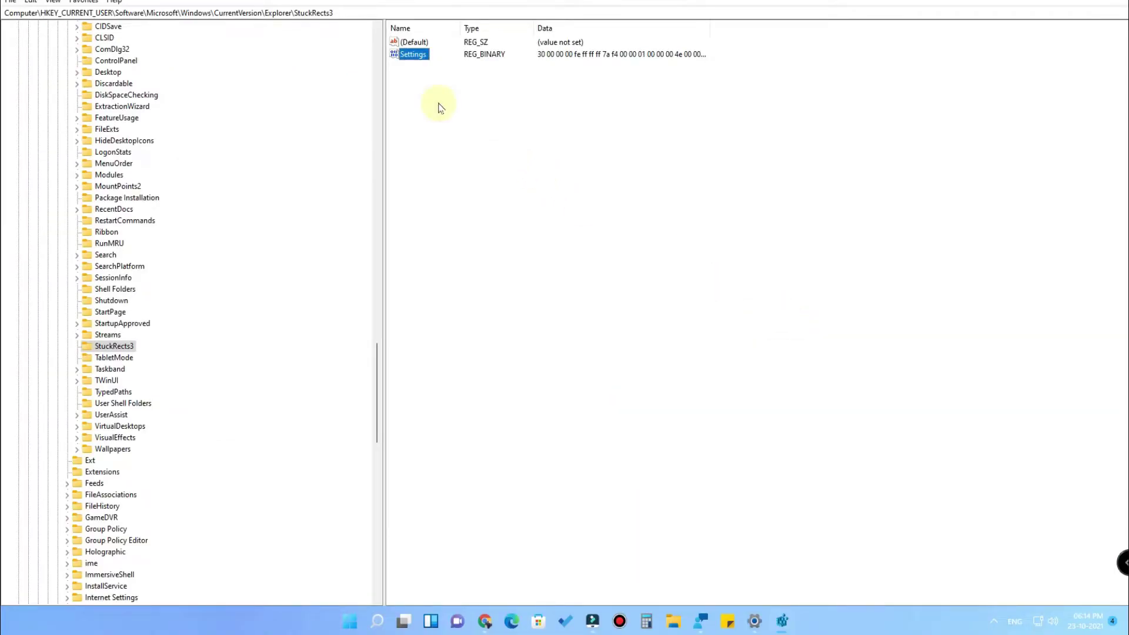
- Refresh the desktop from its context menu
right_click(798, 212)
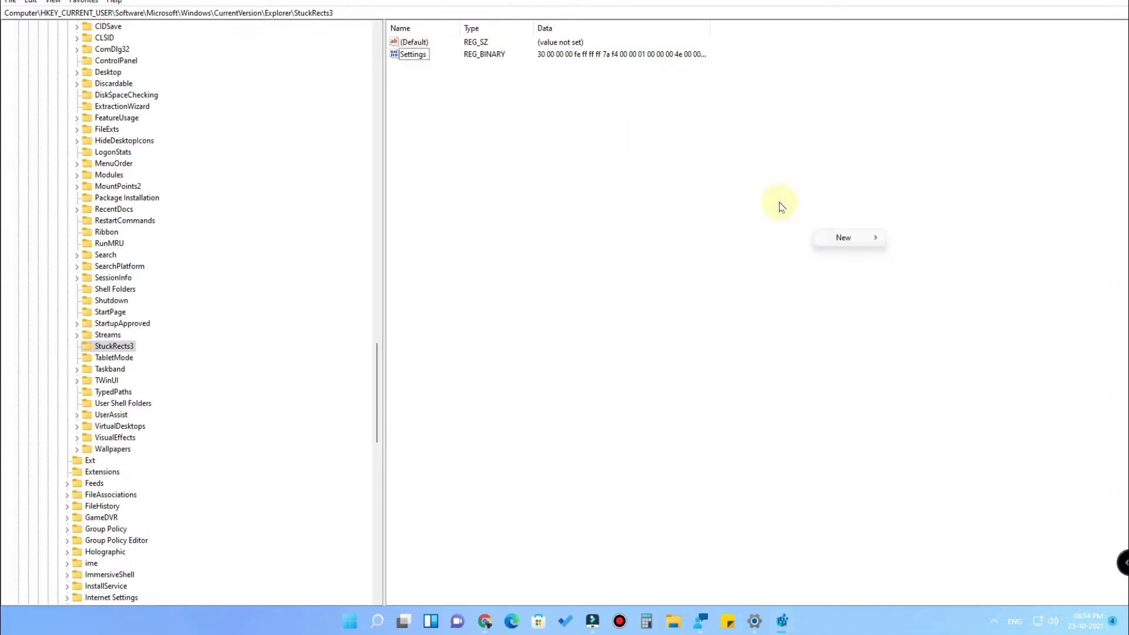
left_click(781, 206)
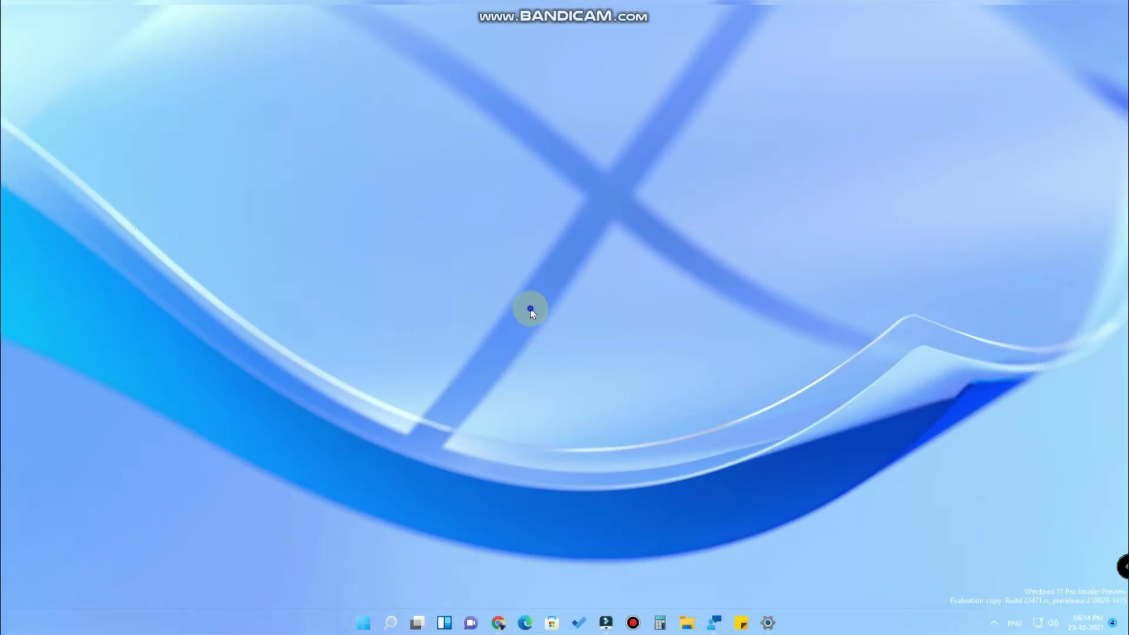
right_click(530, 311)
left_click(548, 341)
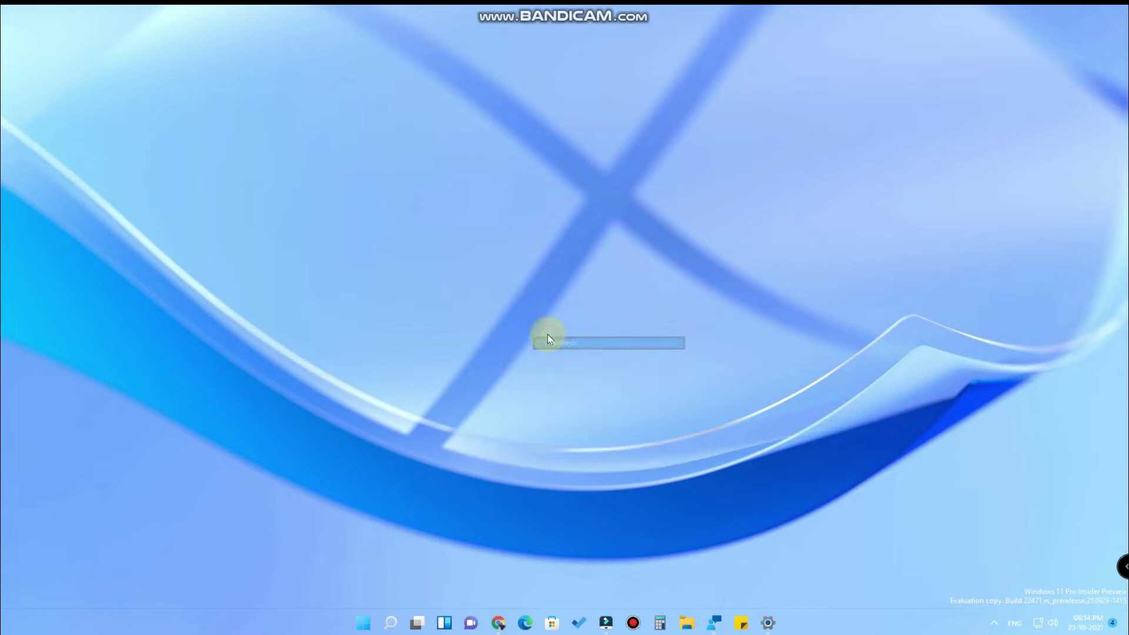
- Launch Task Manager from the Start button's right-click menu and scroll its process list
right_click(365, 627)
left_click(351, 477)
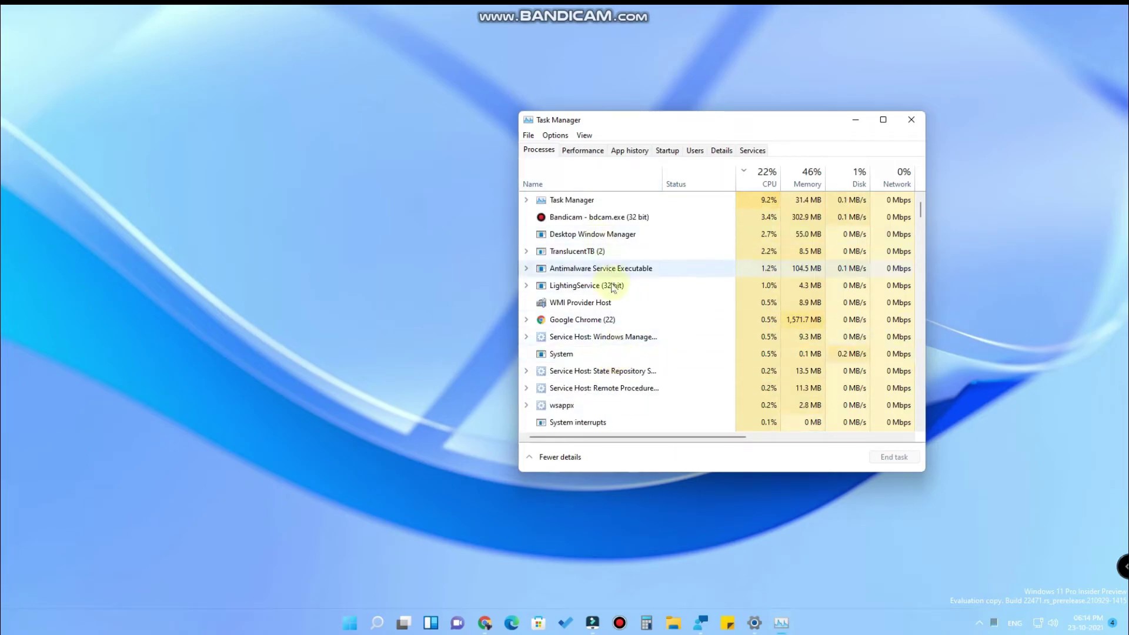
scroll(611, 294, "down", 2)
scroll(597, 306, "up", 2)
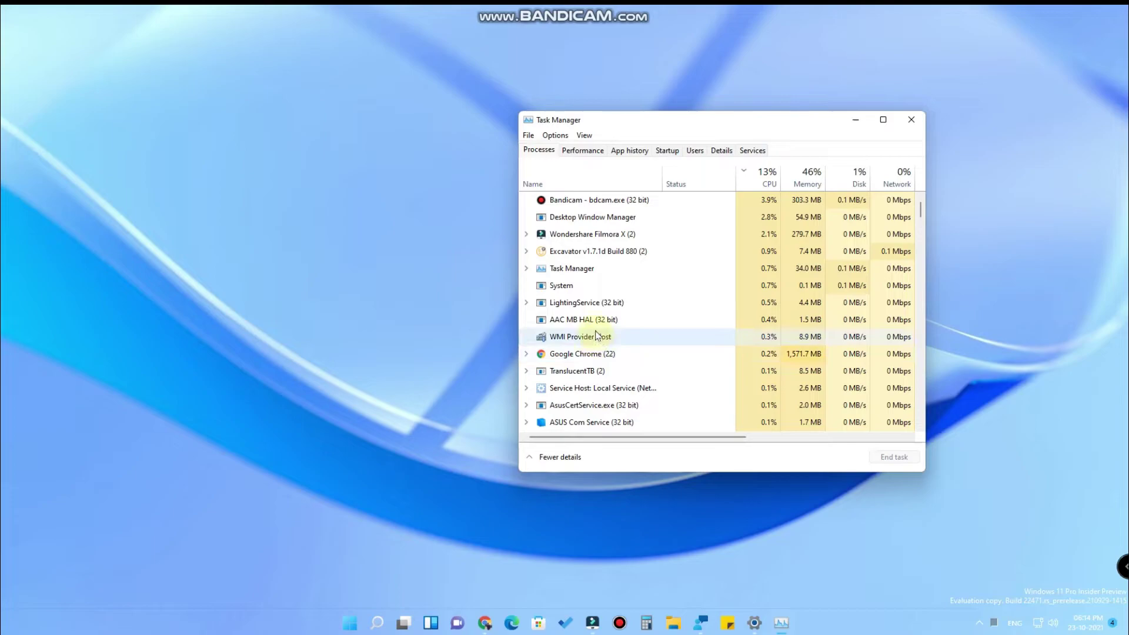
scroll(597, 335, "down", 3)
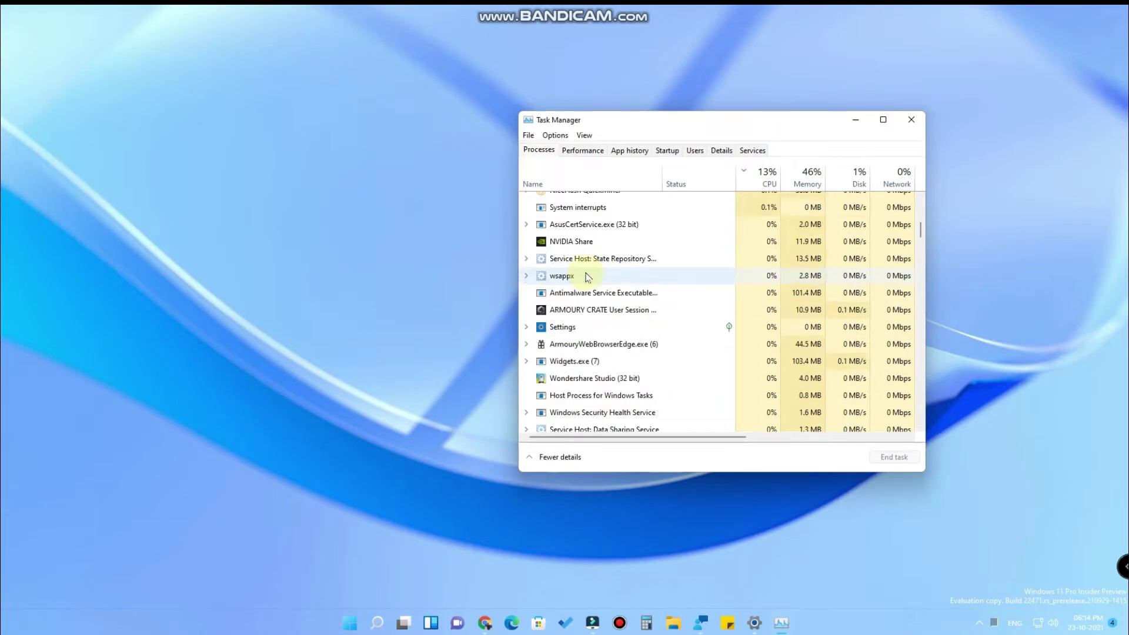
- Restart the Windows Explorer process, then minimize Task Manager
scroll(582, 335, "up", 3)
left_click(574, 418)
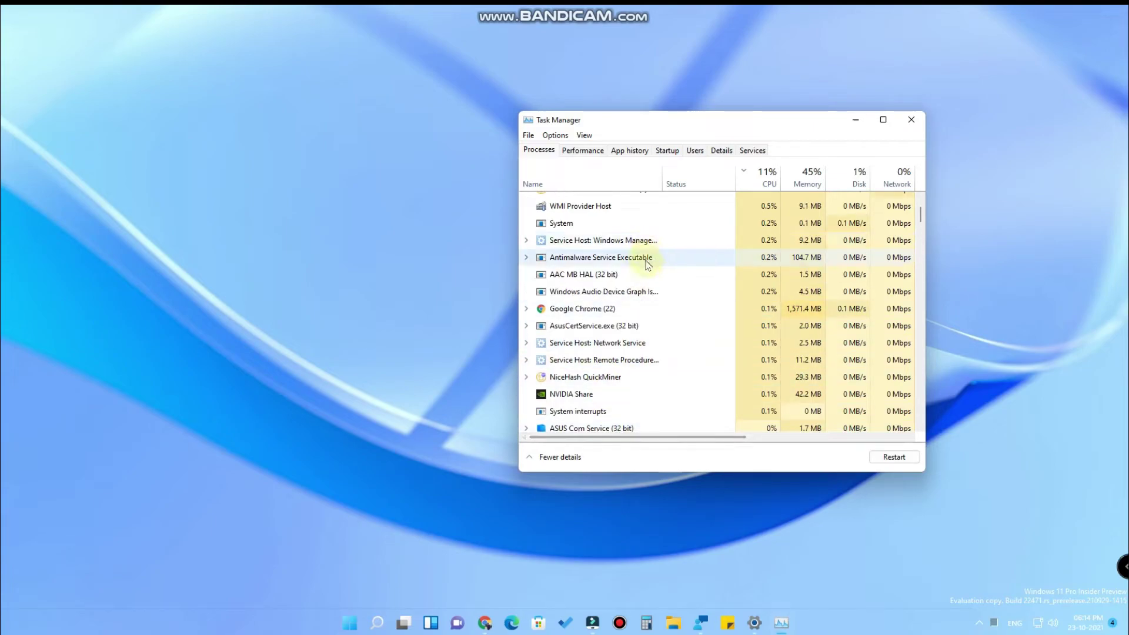
scroll(644, 261, "up", 3)
scroll(640, 263, "down", 4)
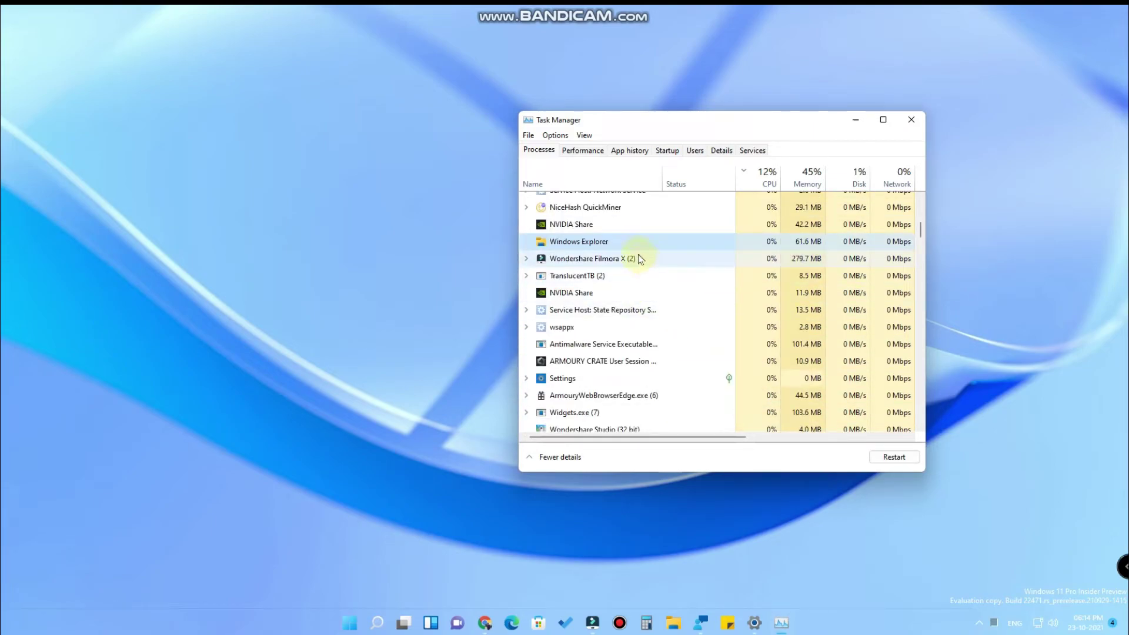
left_click(896, 457)
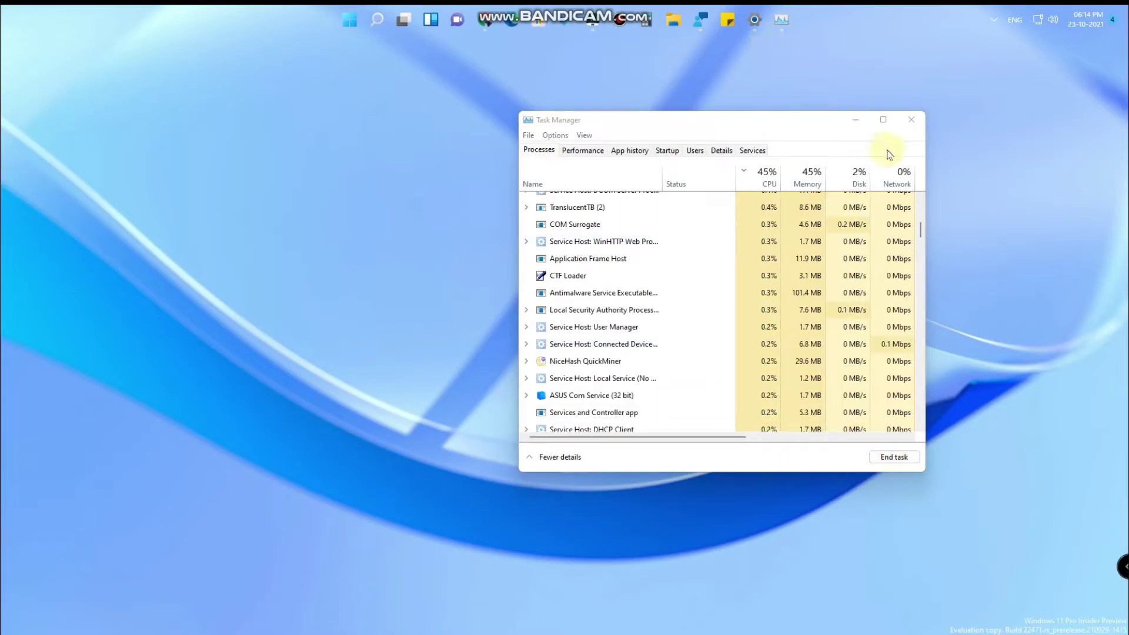
left_click(857, 121)
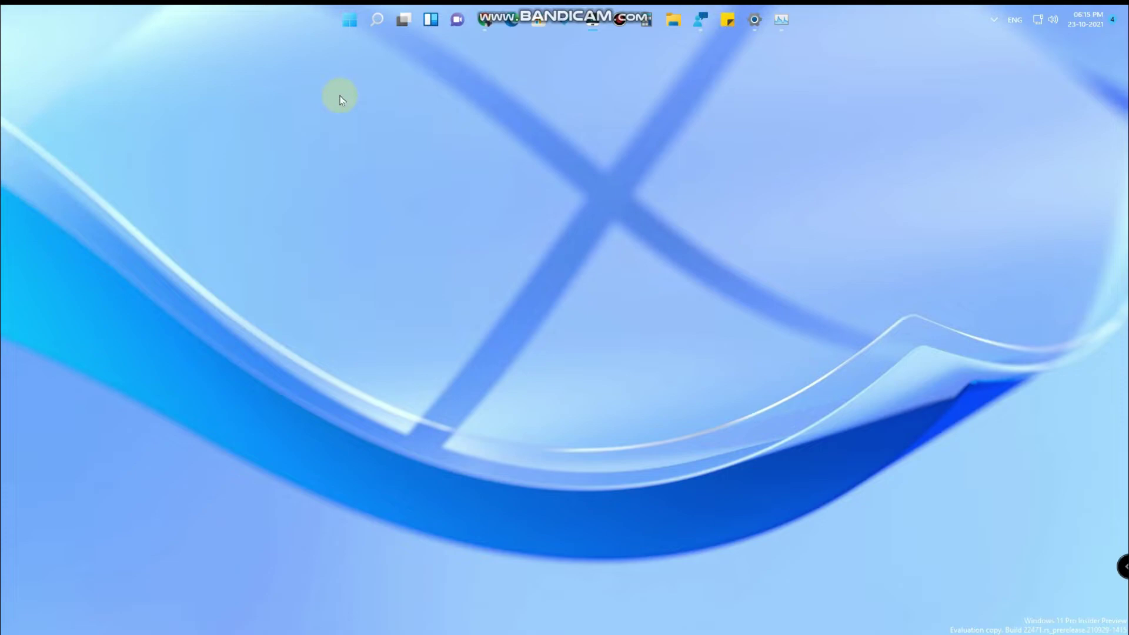
- Open and close the Start menu and then the notifications/calendar flyout from the top taskbar
left_click(351, 20)
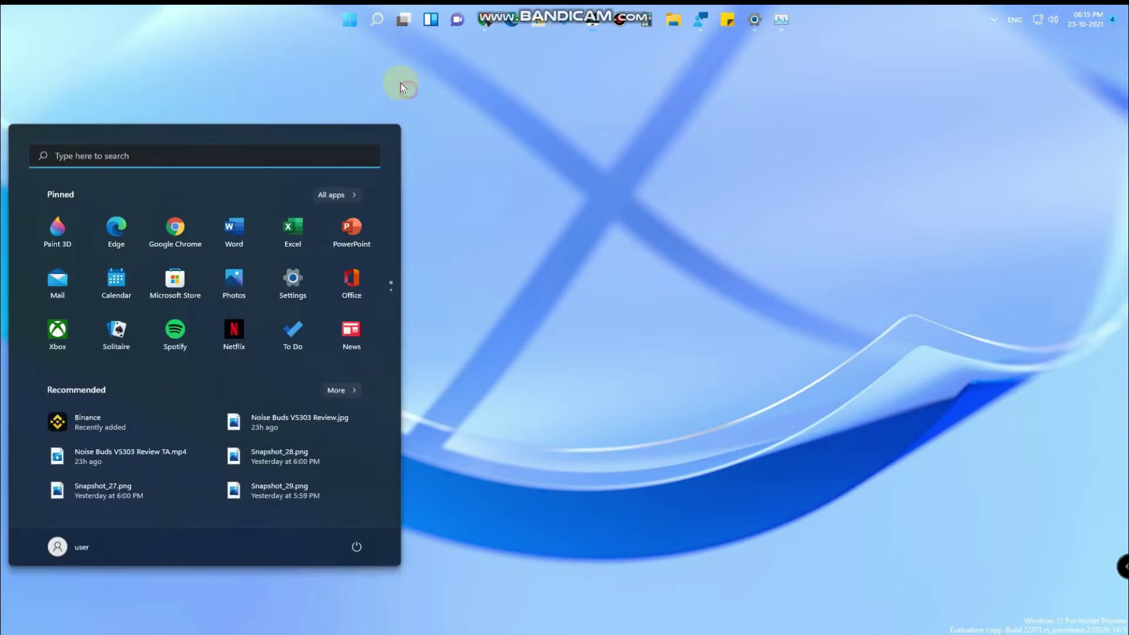
left_click(353, 22)
left_click(353, 21)
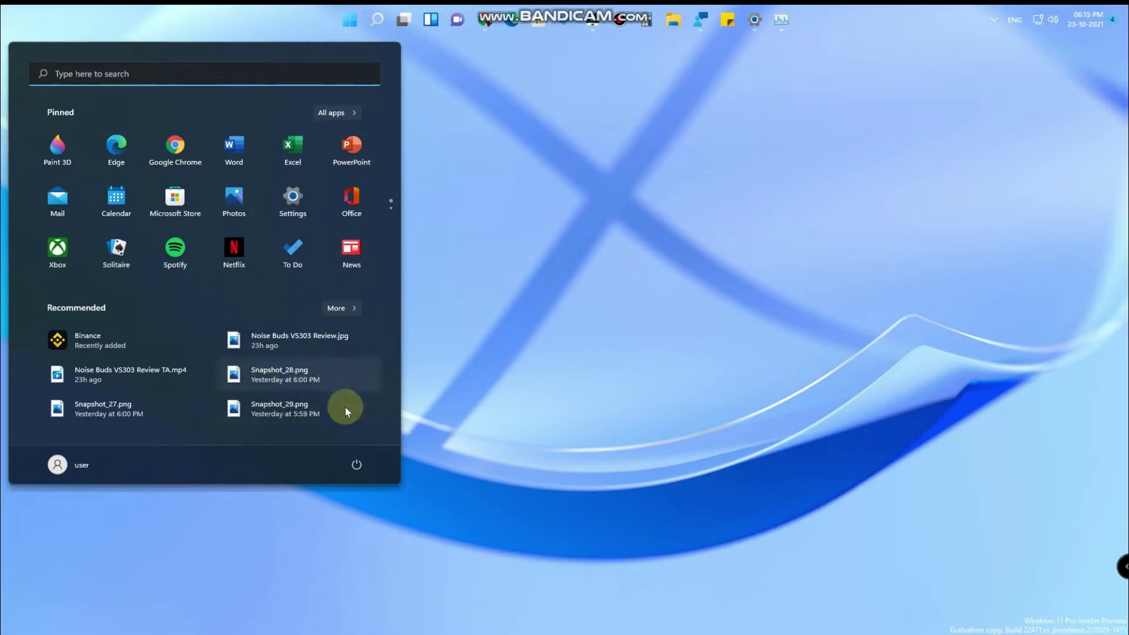
left_click(362, 23)
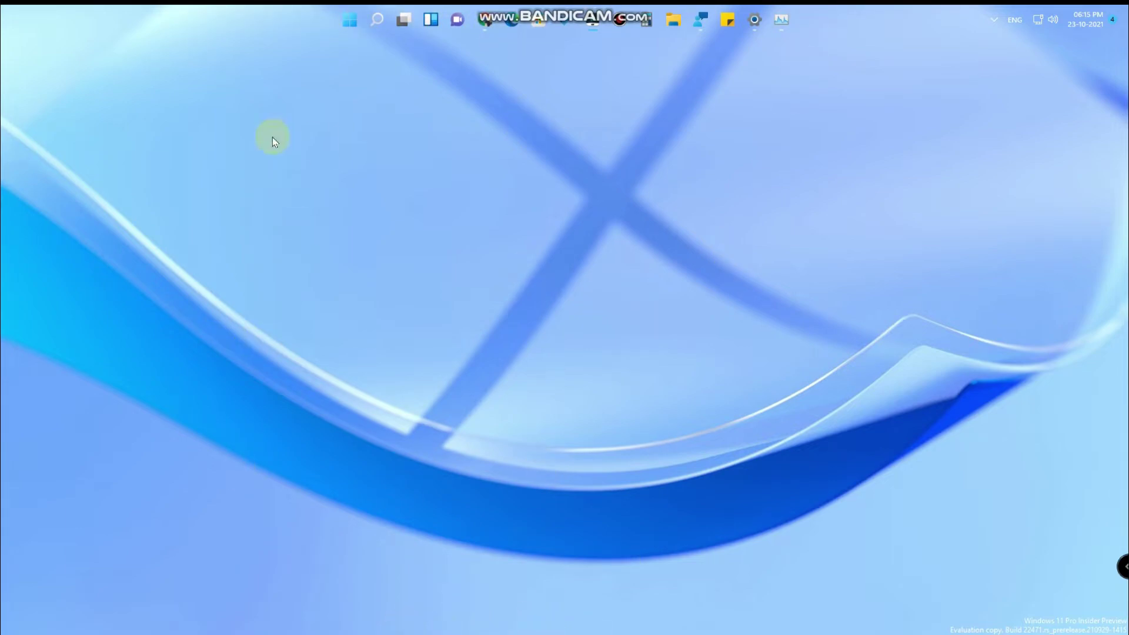
left_click(347, 24)
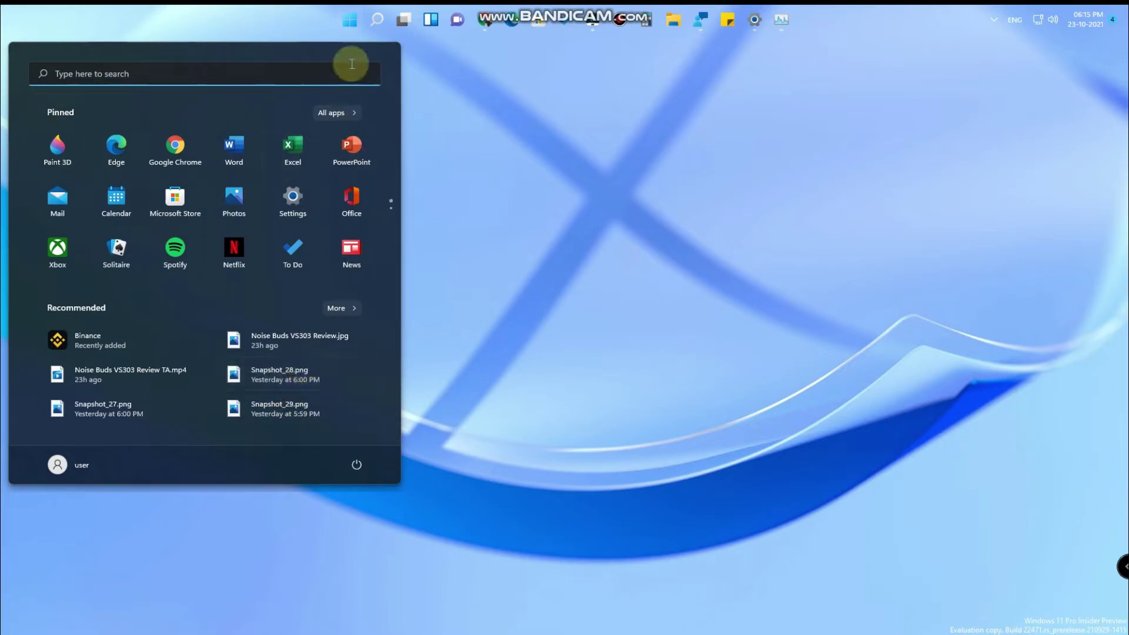
left_click(354, 18)
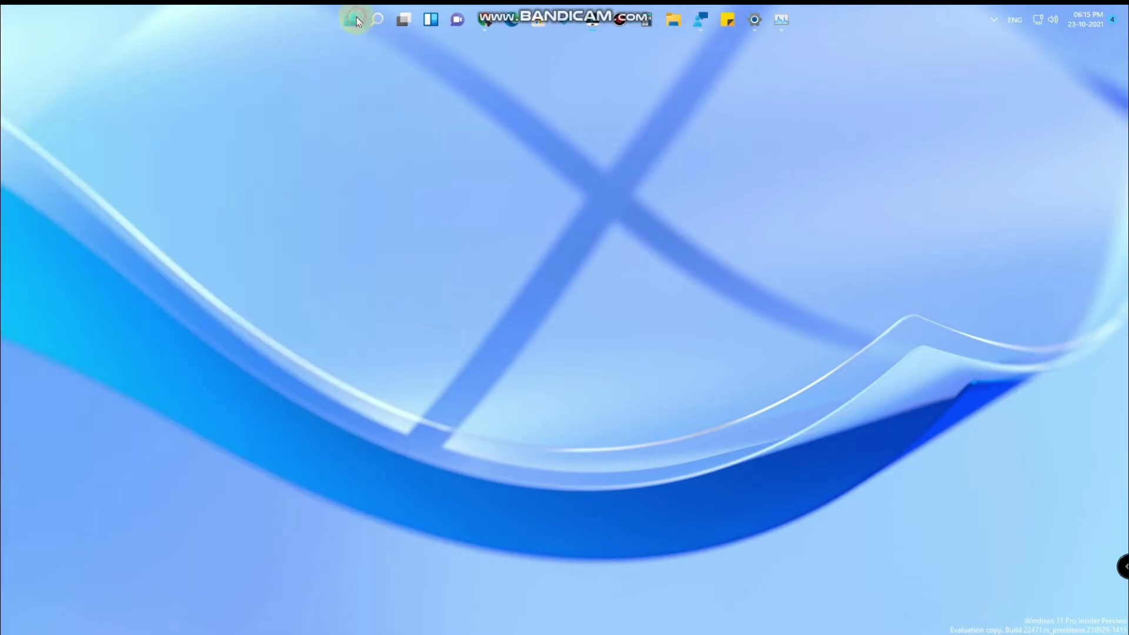
left_click(1086, 20)
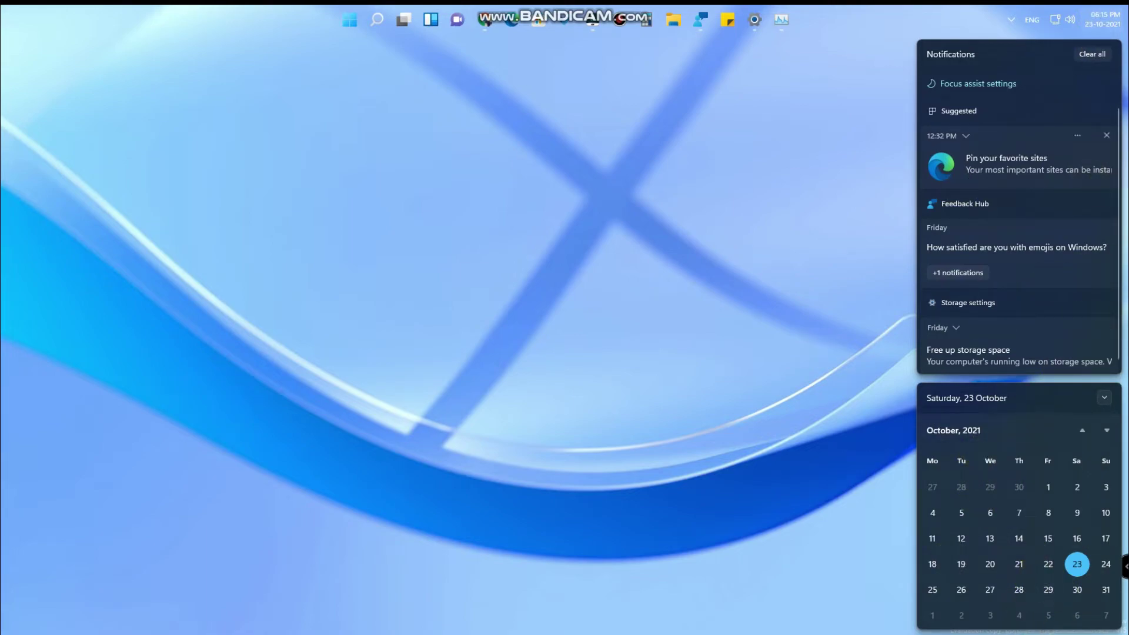
left_click(519, 160)
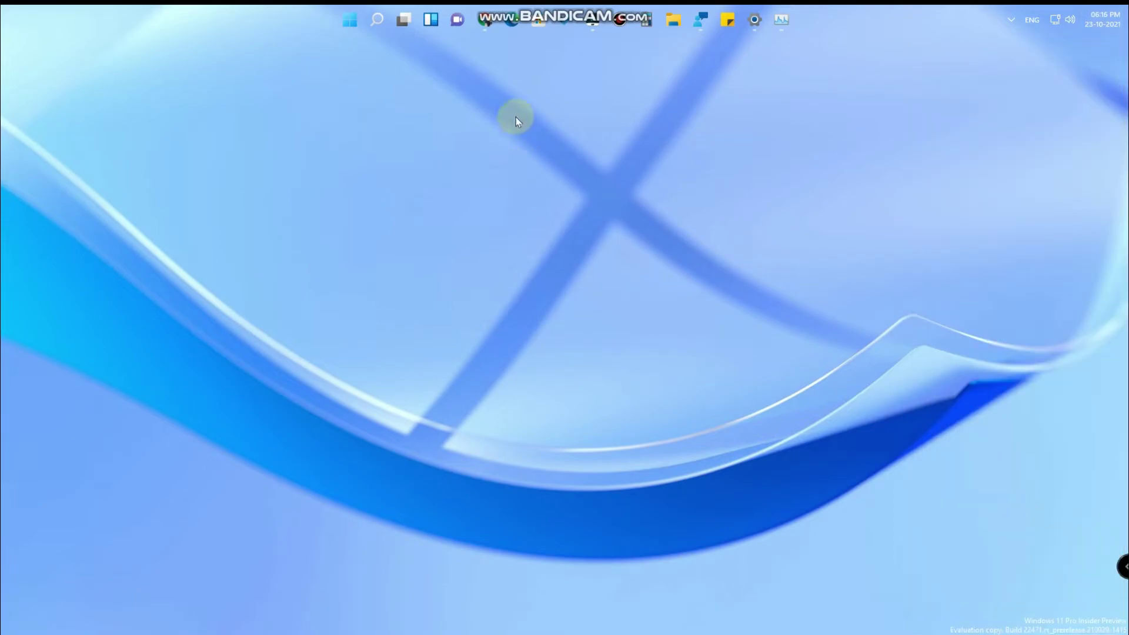
- Set Taskbar alignment to Left in the taskbar settings
left_click(755, 21)
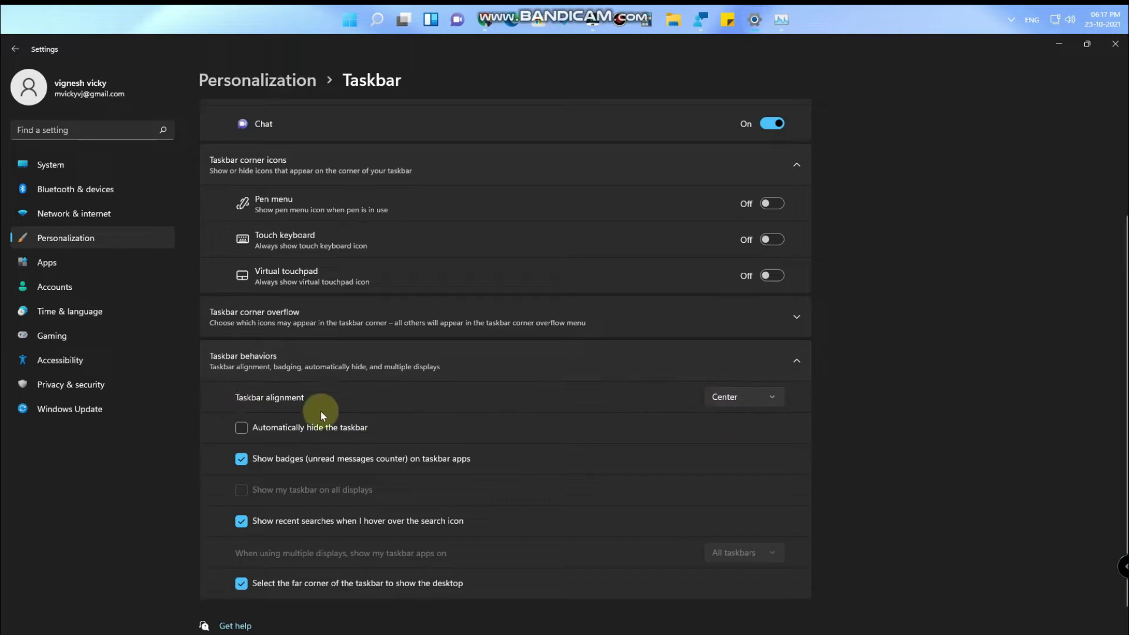
left_click(724, 398)
left_click(731, 382)
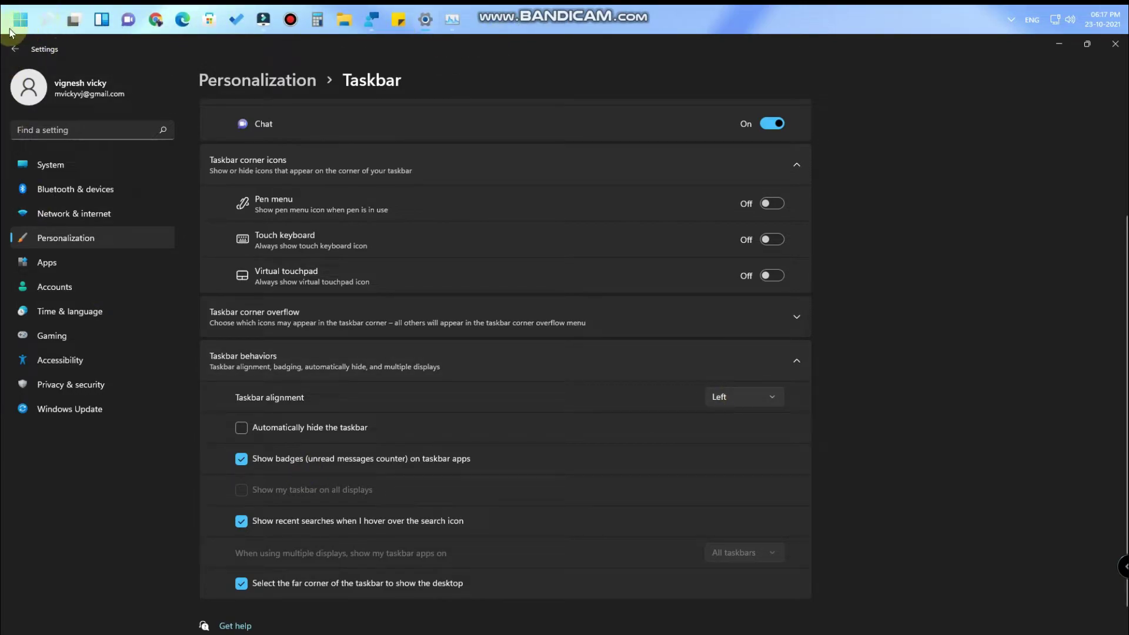
- Close Settings and open the Start menu from the left-aligned taskbar
left_click(13, 29)
left_click(16, 28)
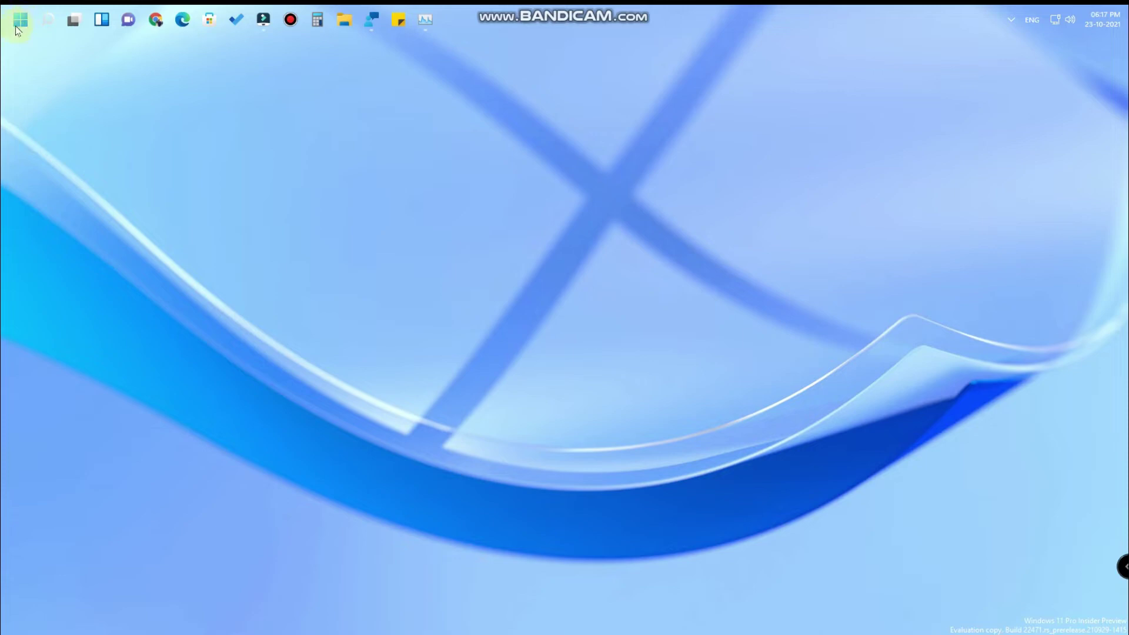
left_click(16, 28)
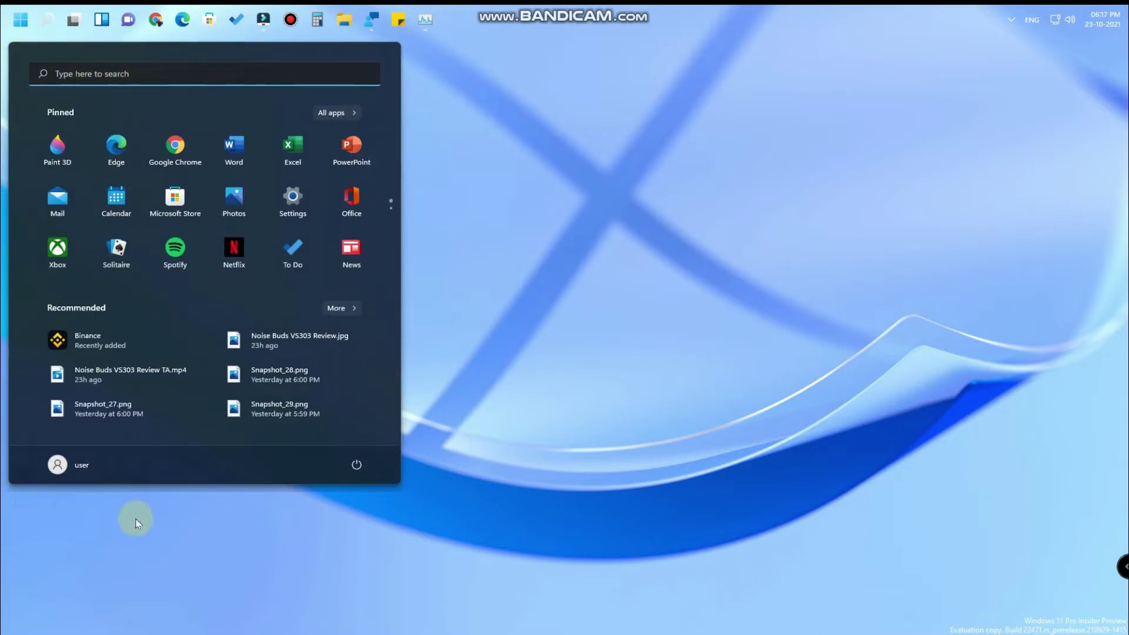
left_click(22, 27)
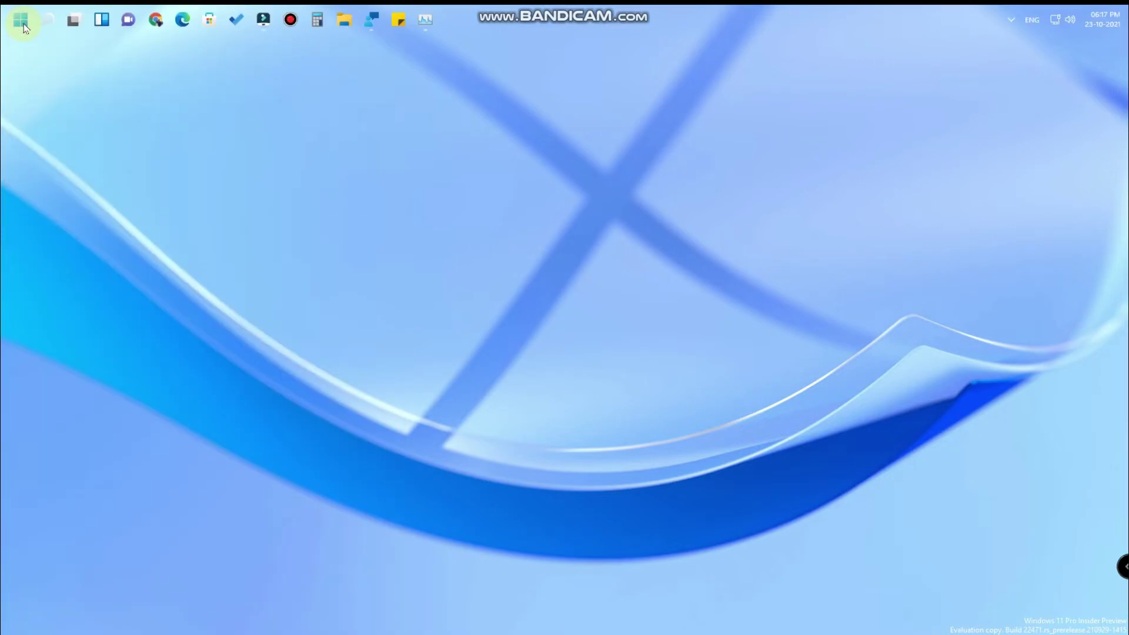
left_click(24, 24)
left_click(24, 26)
left_click(23, 26)
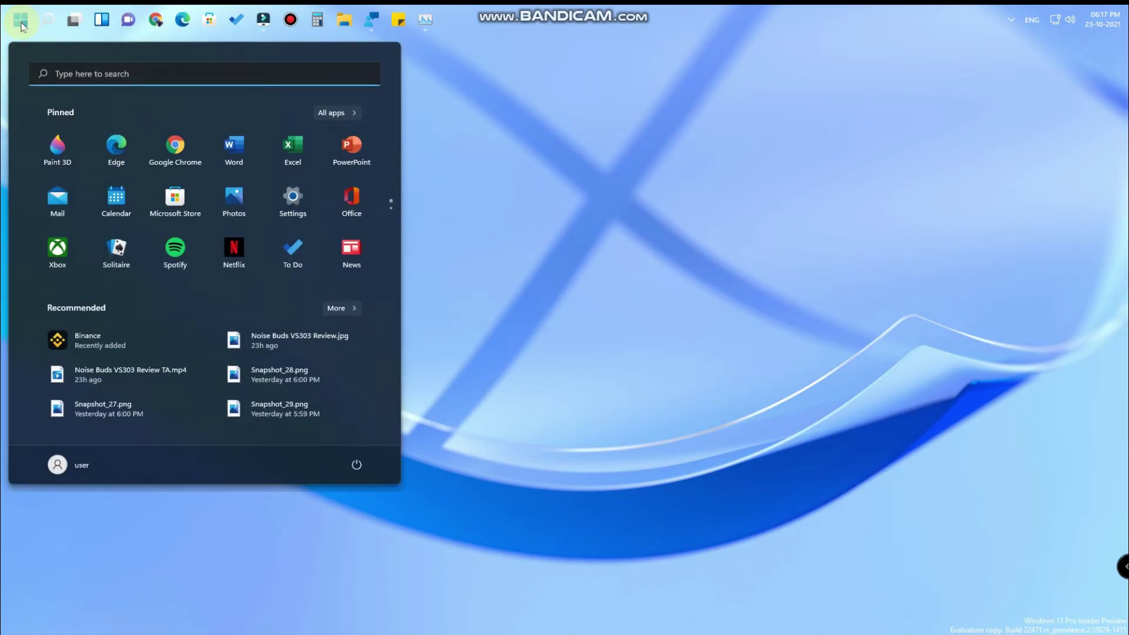
left_click(19, 12)
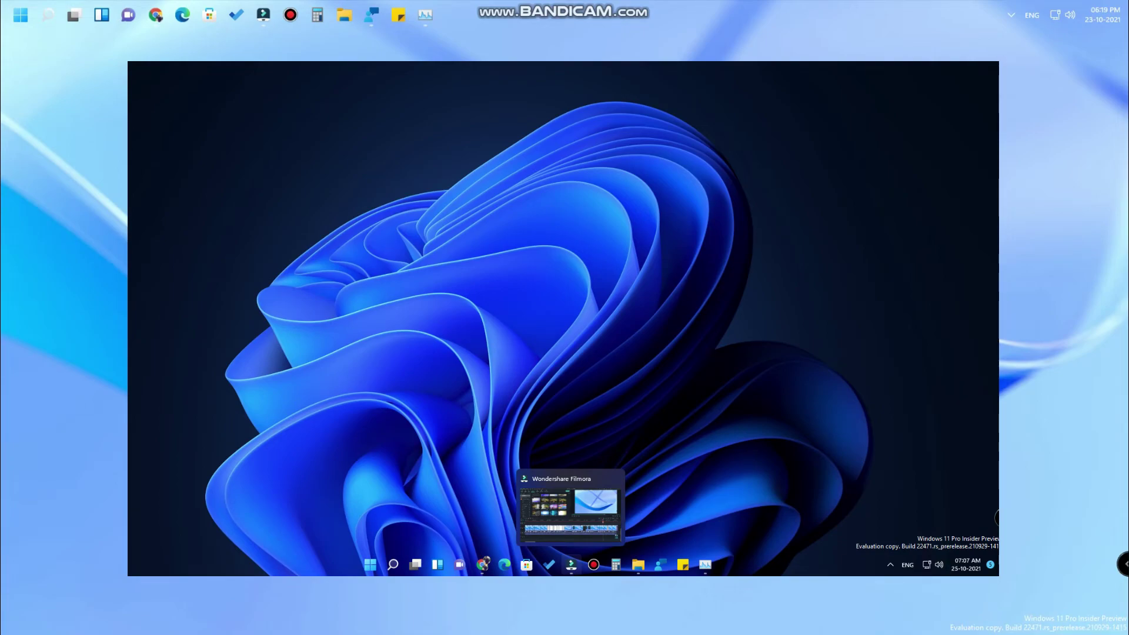
- Refresh the desktop from its context menu and open the Run box with Win+R
left_click(264, 17)
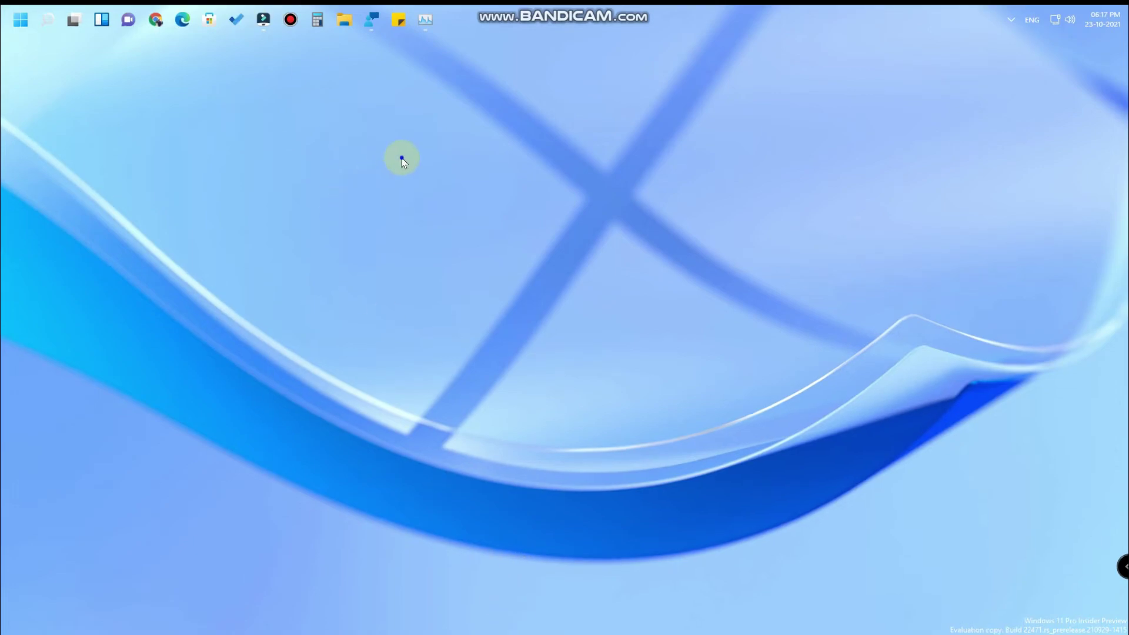
right_click(403, 160)
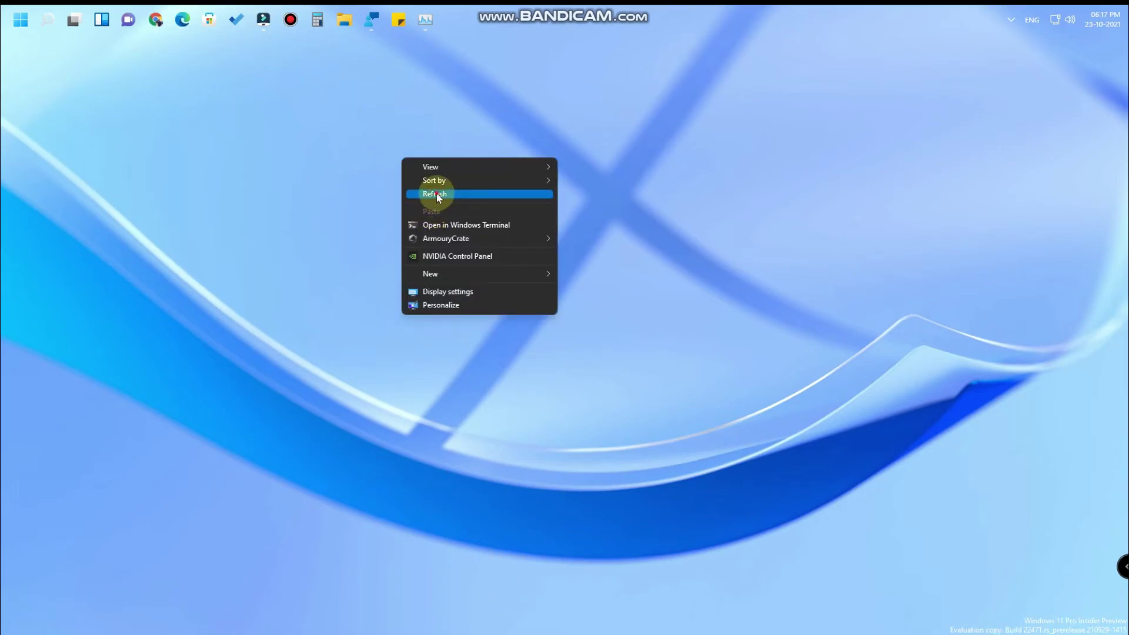
left_click(437, 193)
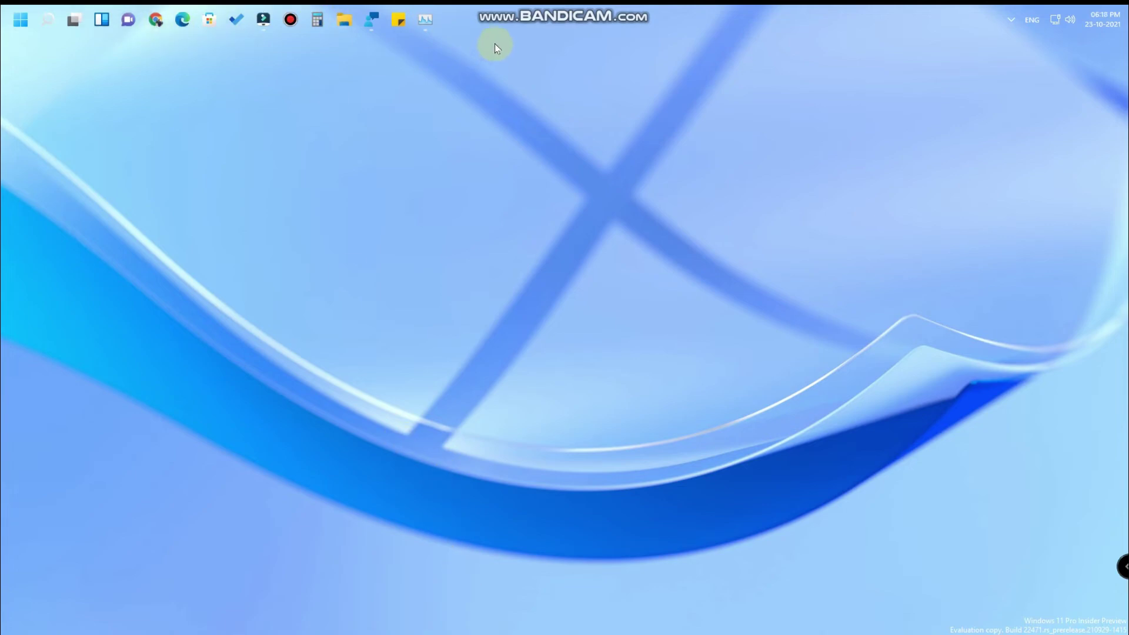
key("super+r")
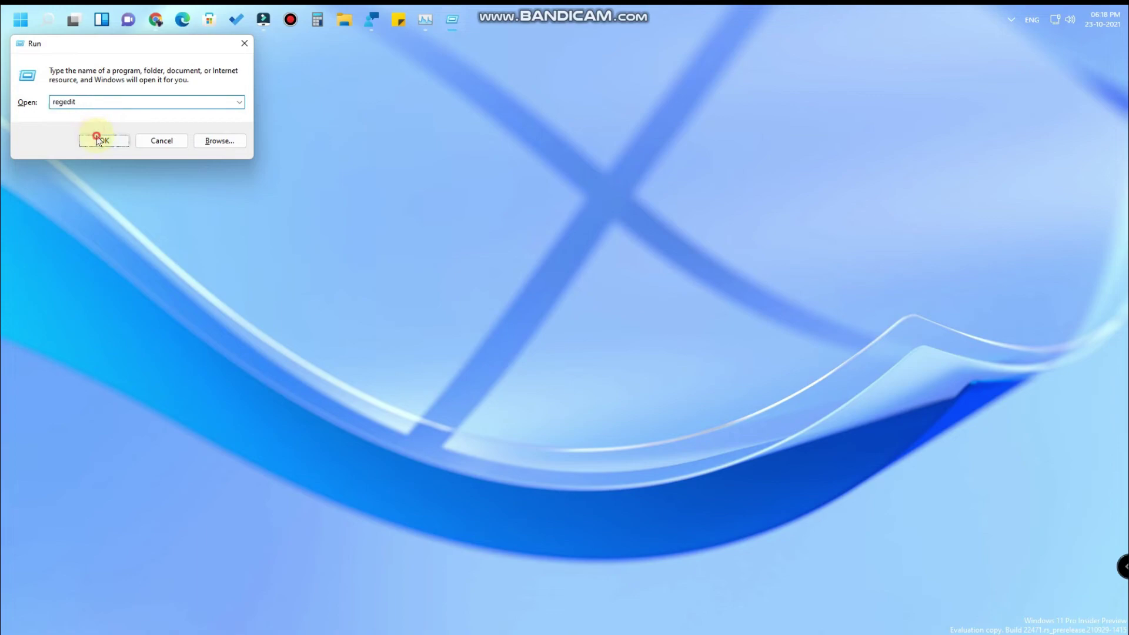
- Launch regedit and view the StuckRects3 Settings binary data, closing it without changes
left_click(99, 140)
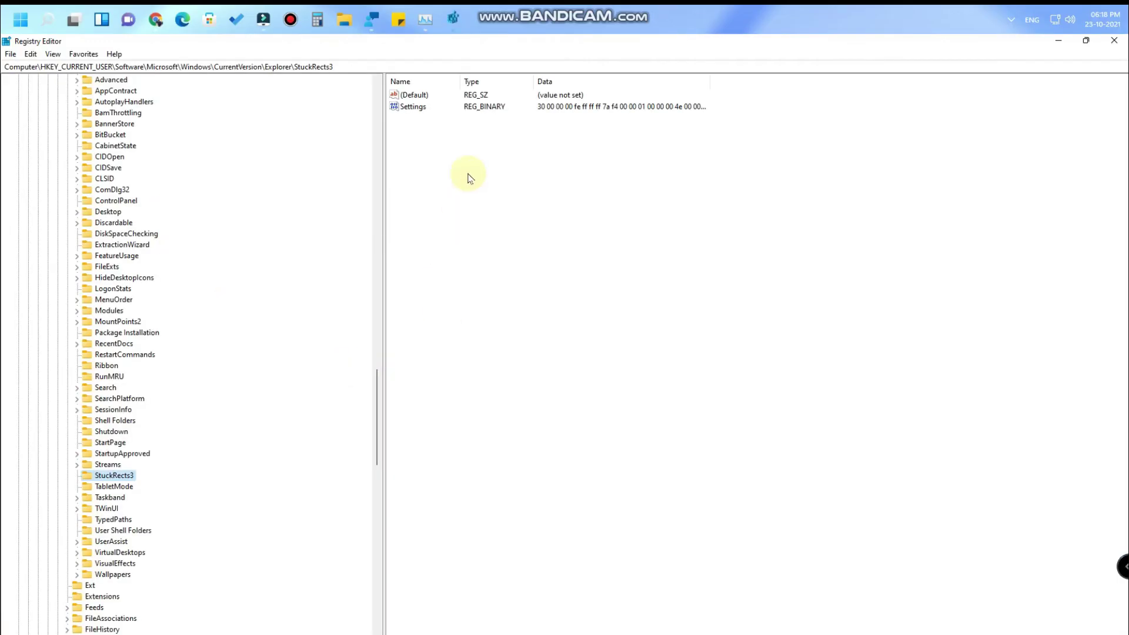
left_click(415, 107)
double_click(417, 110)
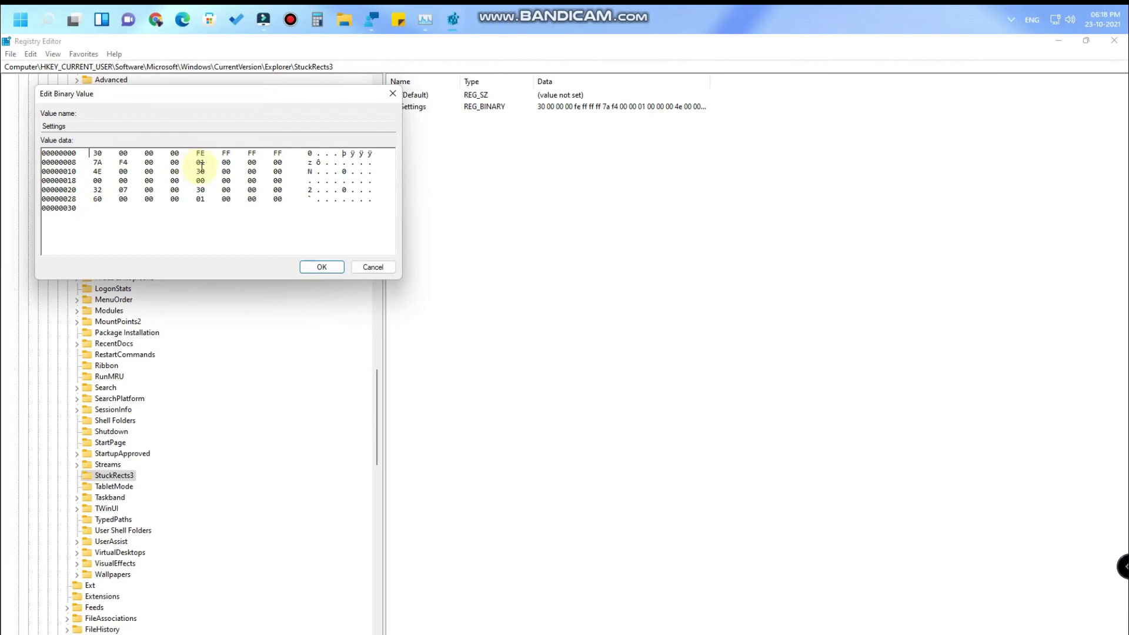
left_click(392, 93)
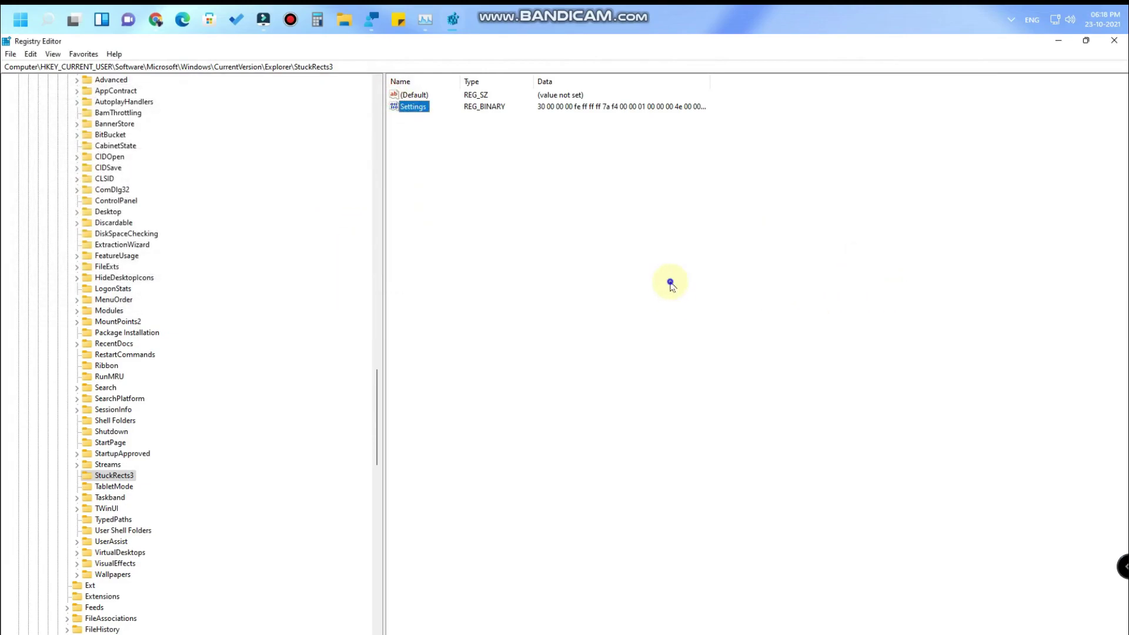
- Dismiss the value pane's context menu and close Registry Editor
right_click(671, 284)
left_click(1114, 40)
left_click(1114, 40)
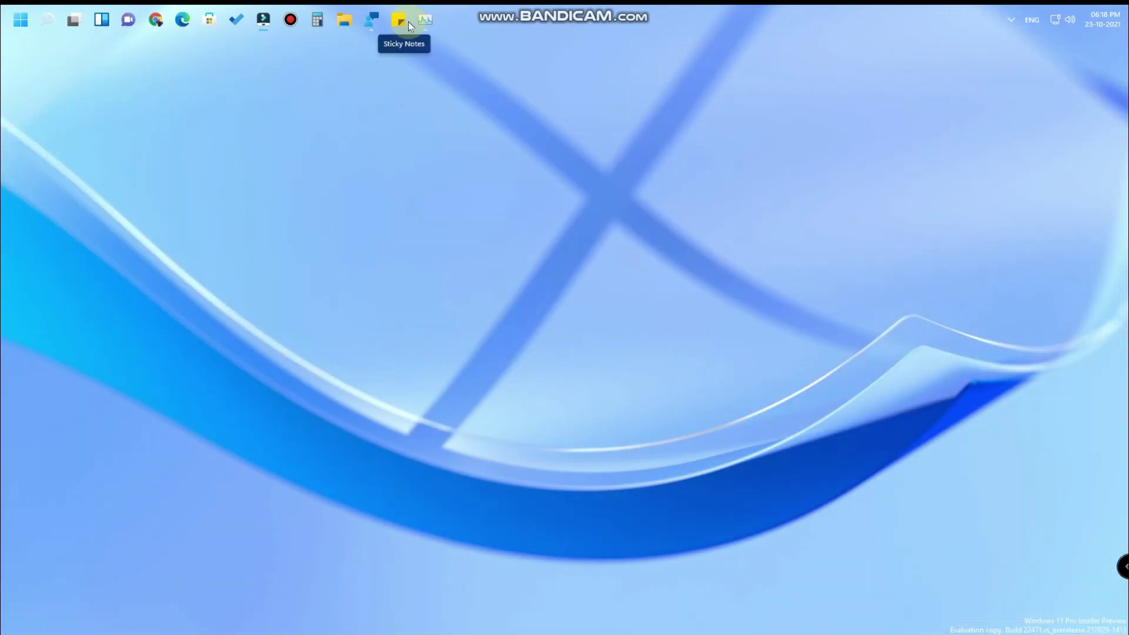